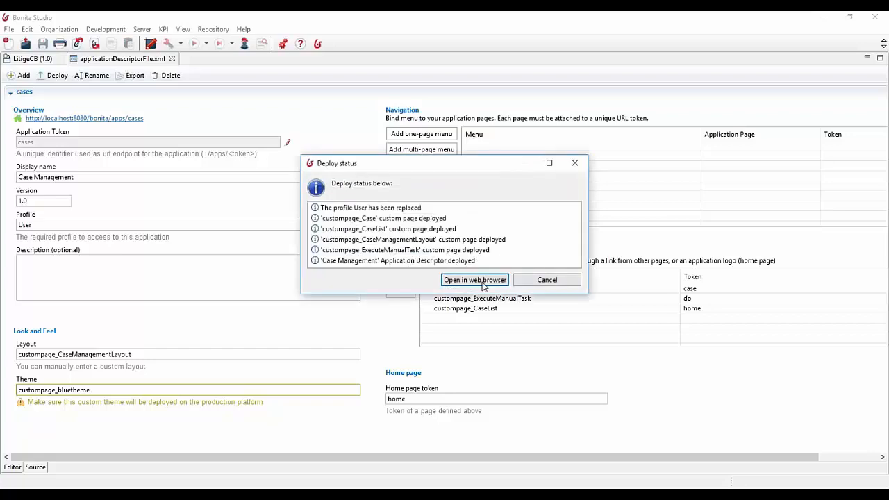
Open the deployed Case Management application in the web browser and enter the account's ending digits
click(481, 280)
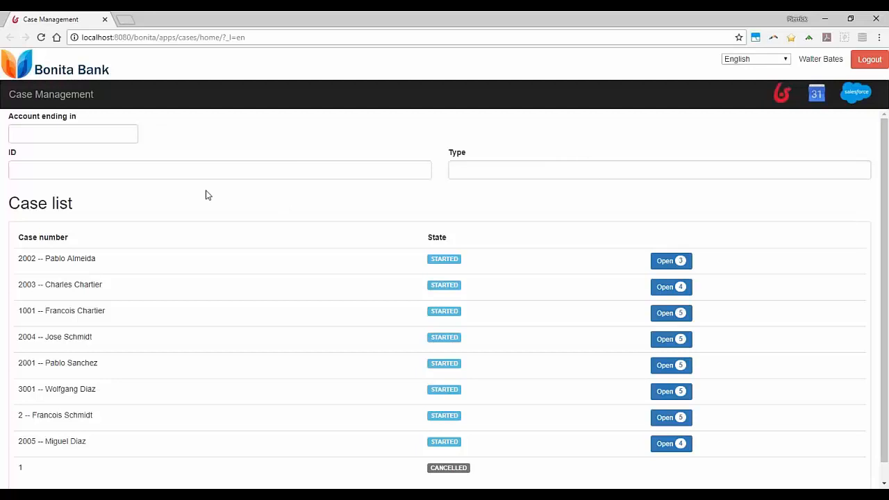
click(189, 173)
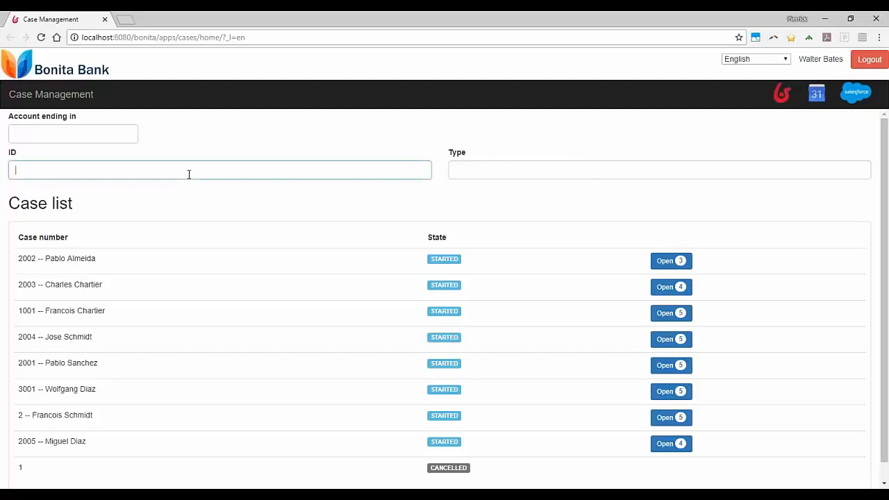
click(124, 132)
click(143, 129)
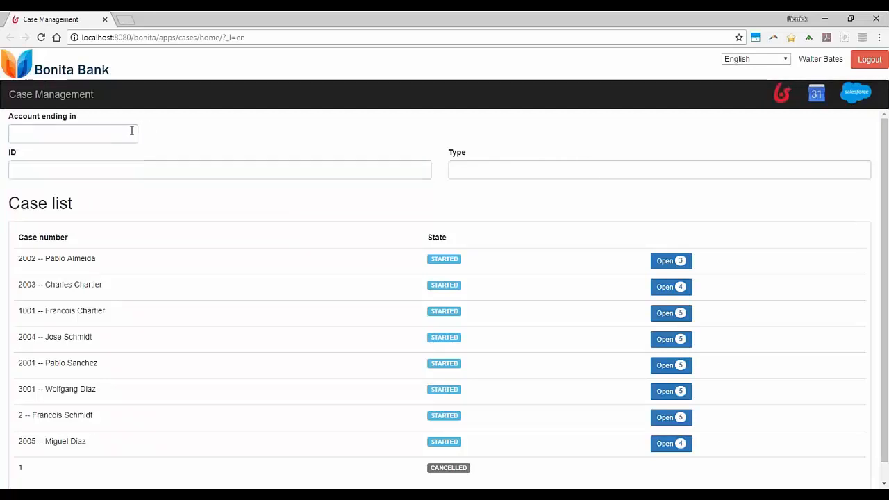
click(131, 131)
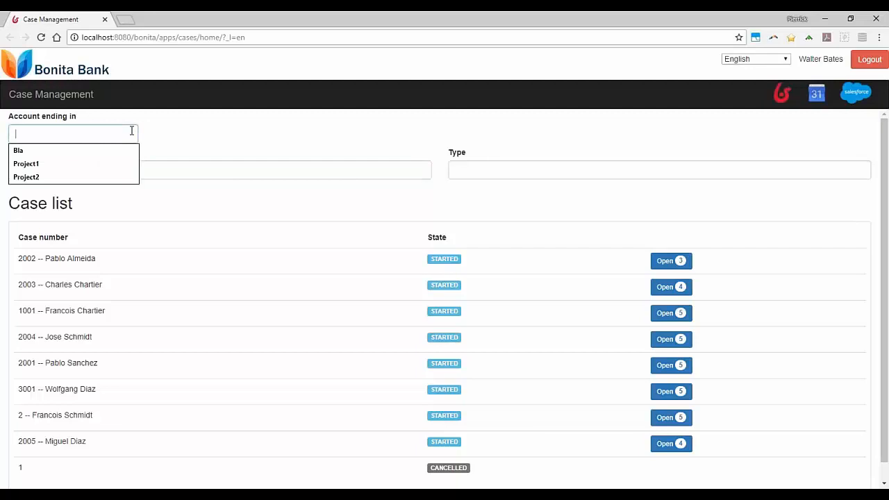
text(1234)
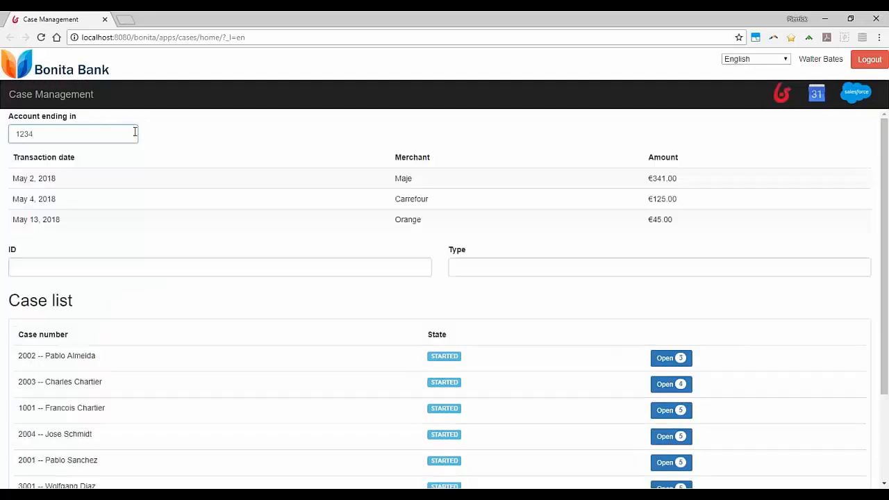
click(172, 137)
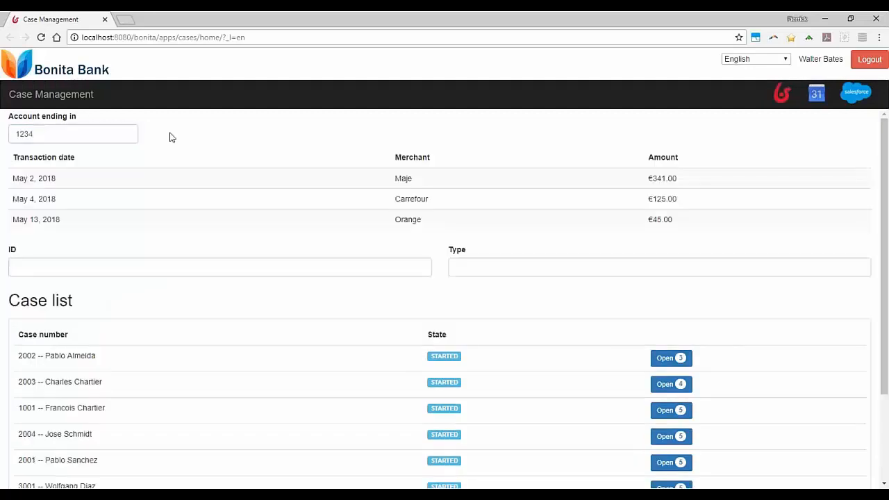
Select the May 4, 2018 Carrefour transaction of that account
double_click(11, 132)
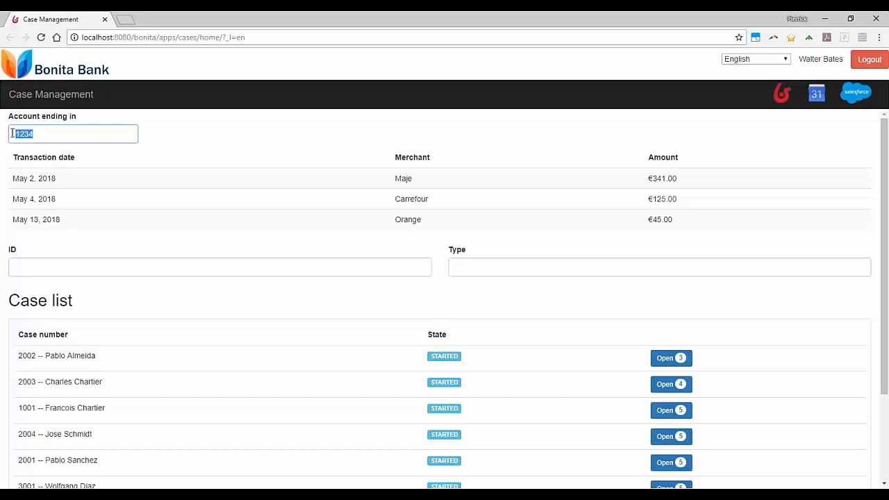
drag(35, 137, 11, 133)
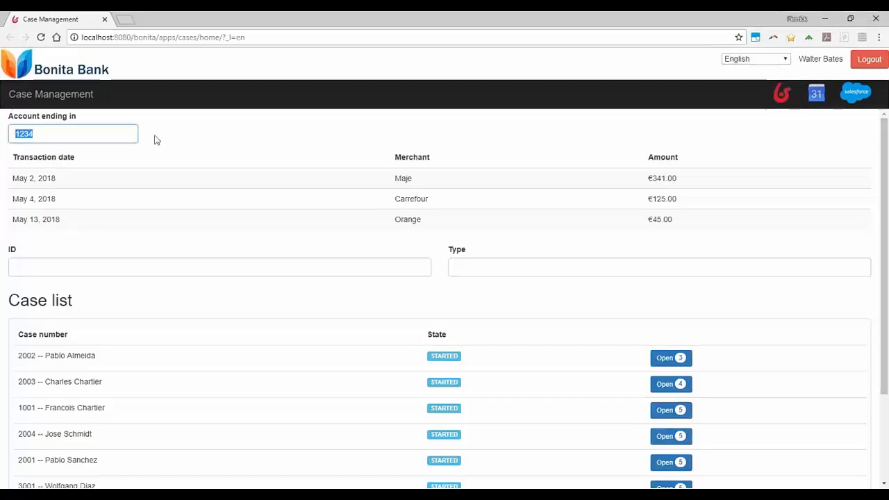
click(37, 134)
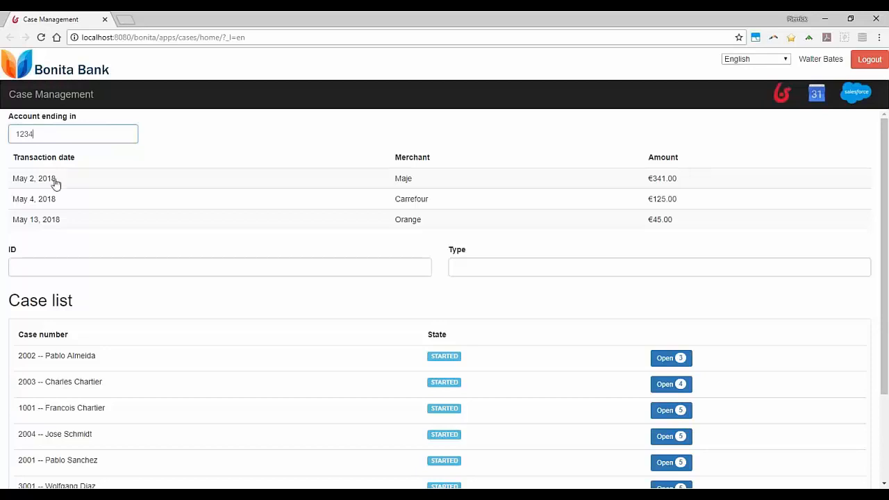
click(50, 161)
click(55, 206)
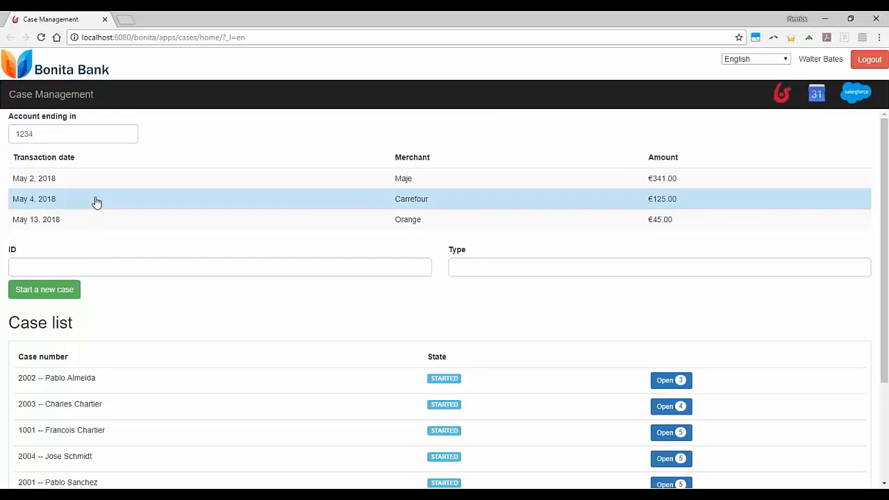
Fill in the ID number, set the type to Credit Card and start a new case for the selected transaction
click(73, 268)
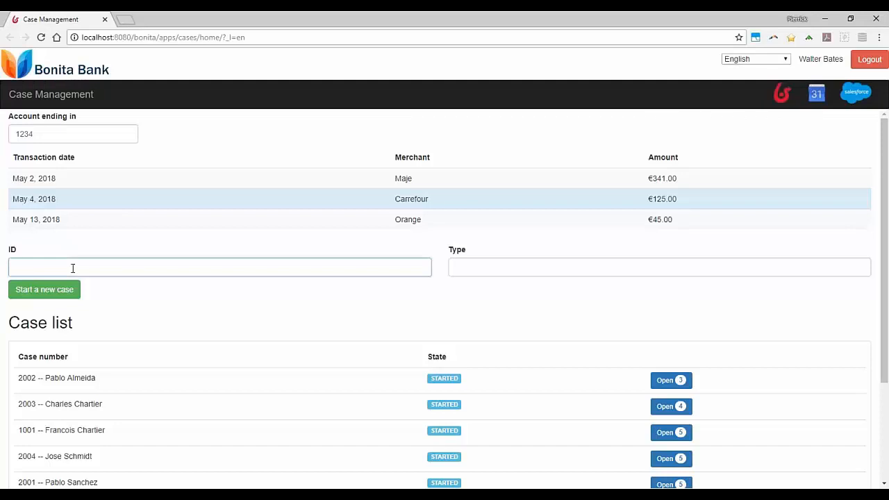
text(123456)
click(465, 263)
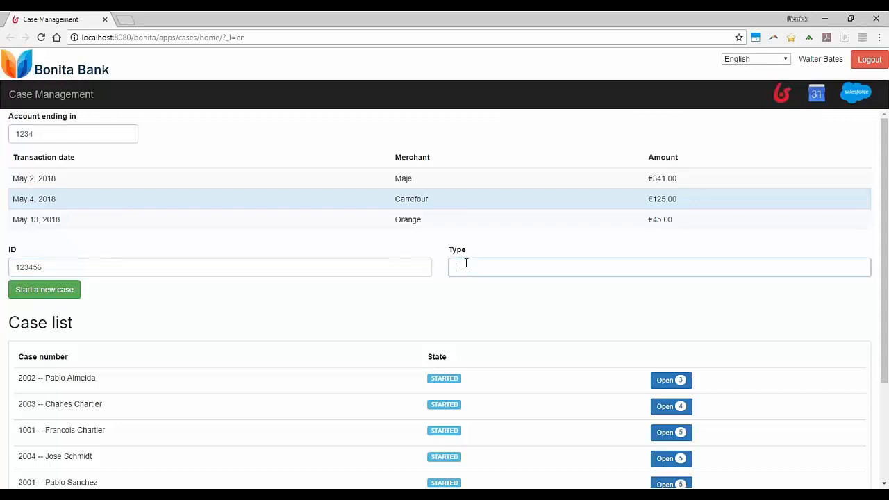
text(CreditCard)
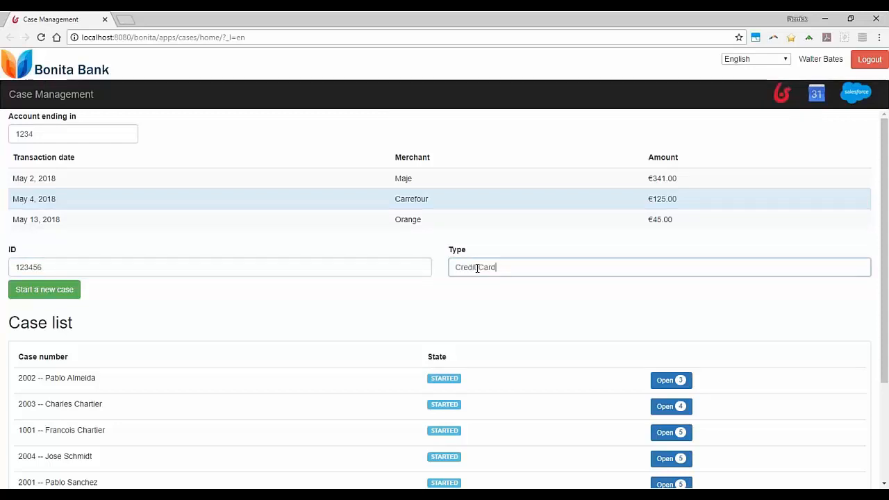
click(477, 268)
click(501, 267)
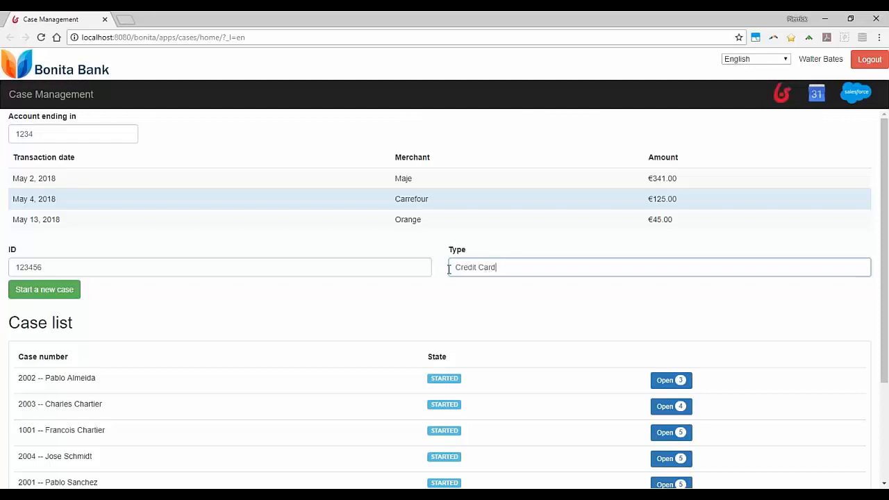
drag(44, 264, 8, 268)
click(49, 255)
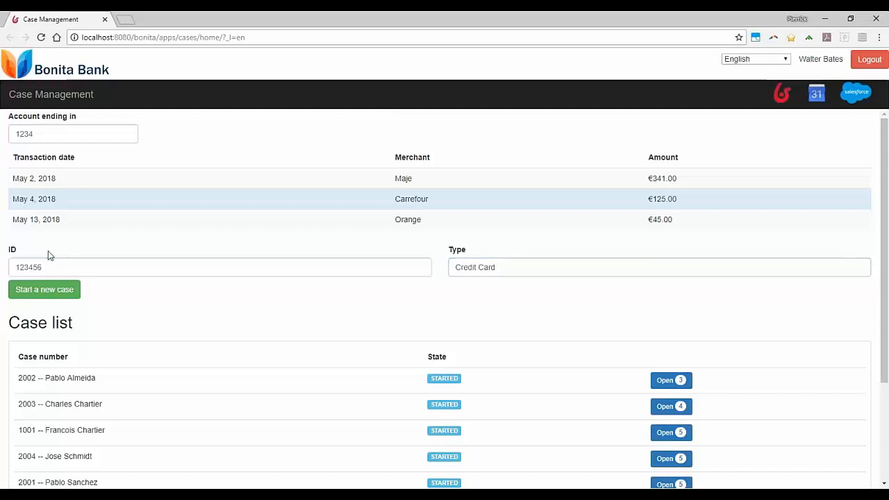
click(65, 297)
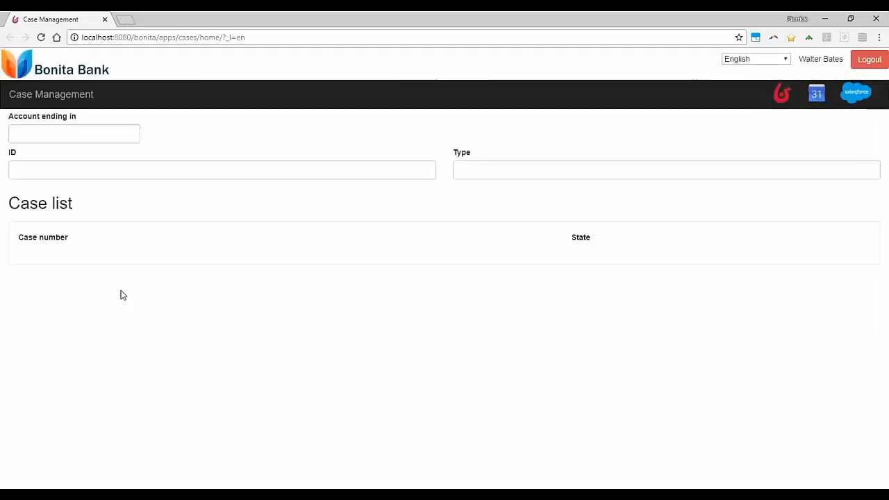
Open the newly started case from the case list and view its comments and documents
scroll(159, 279, down, 1)
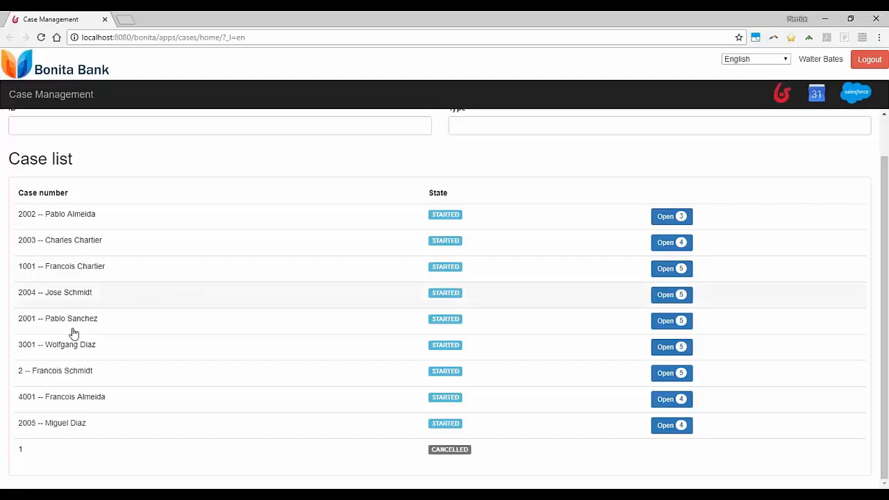
click(44, 404)
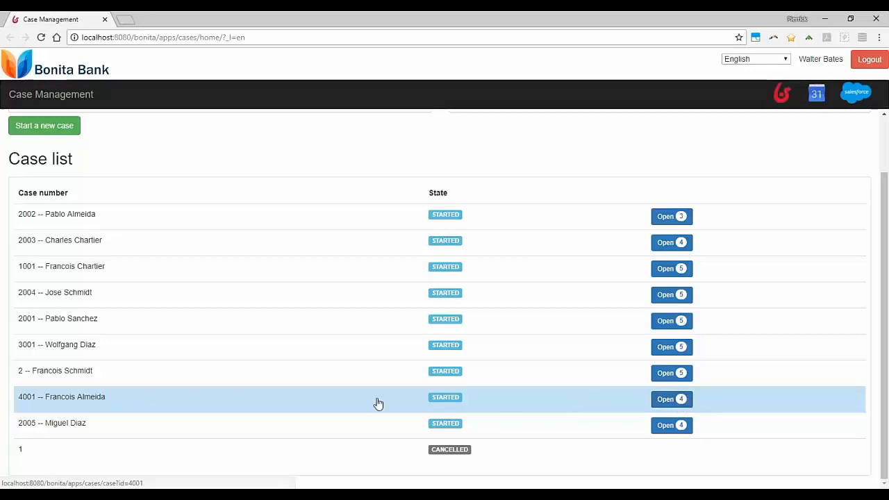
click(683, 402)
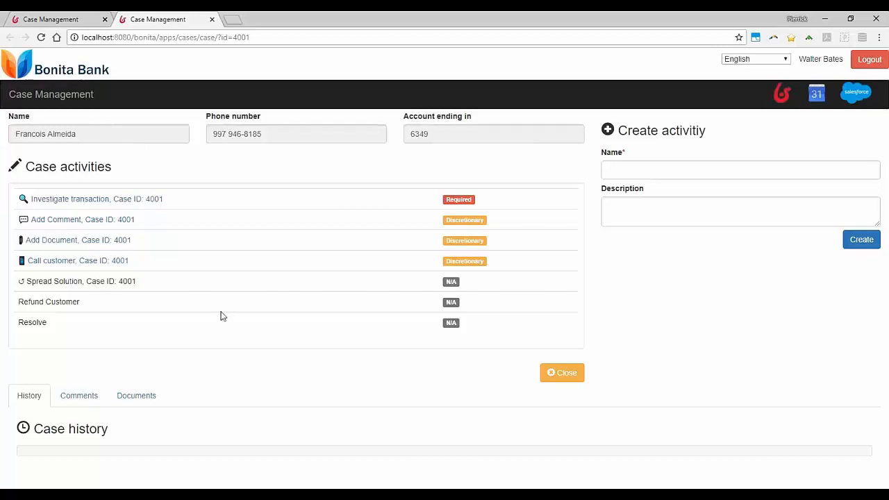
click(63, 401)
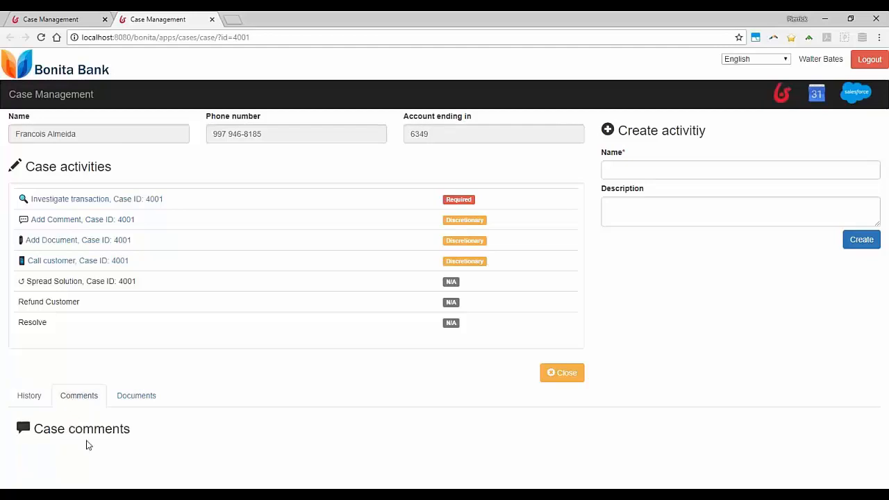
click(134, 402)
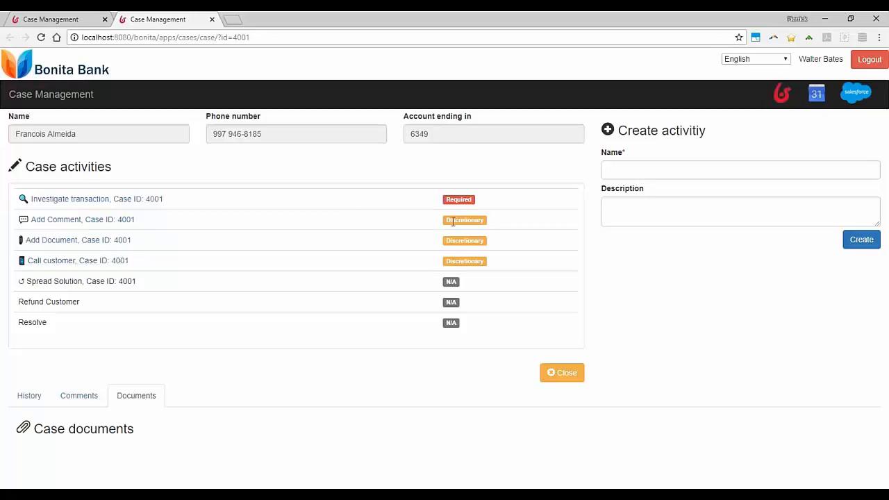
Carry out the Call customer activity with the comment "pas de reponse" and save it
click(69, 263)
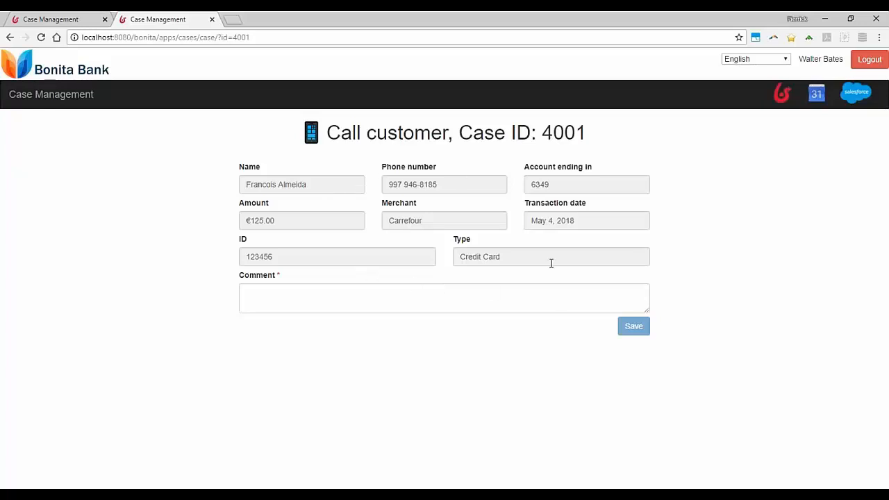
click(341, 295)
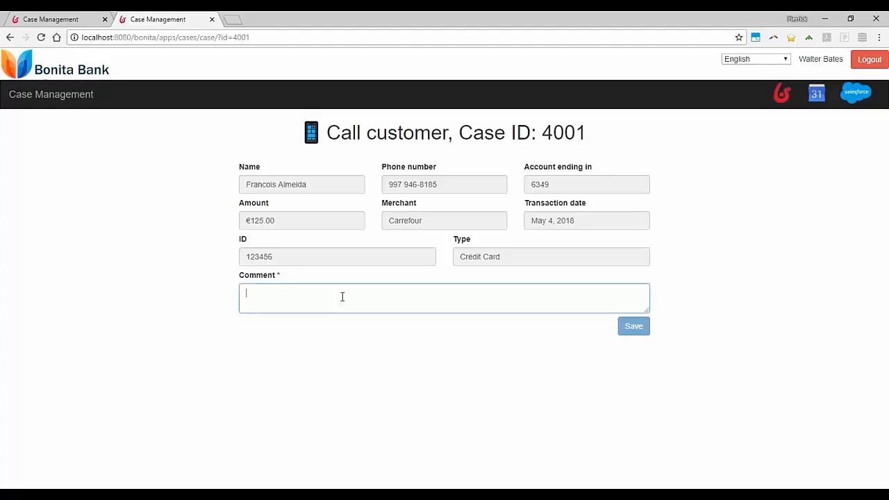
text(pas de)
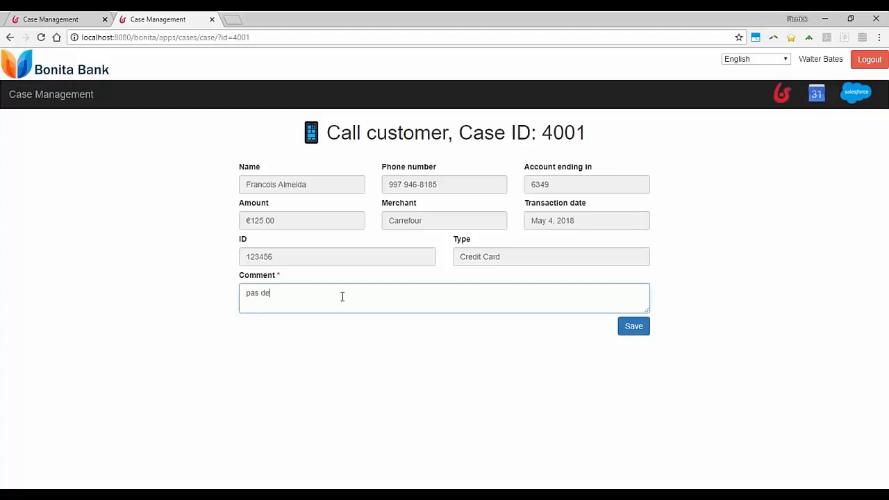
text( reponse)
click(633, 326)
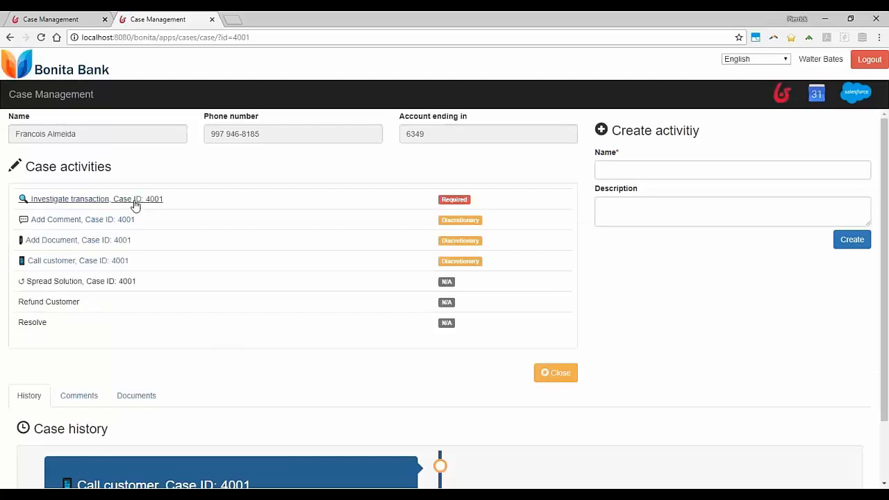
Review the case activities and the case history for the customer call
click(67, 268)
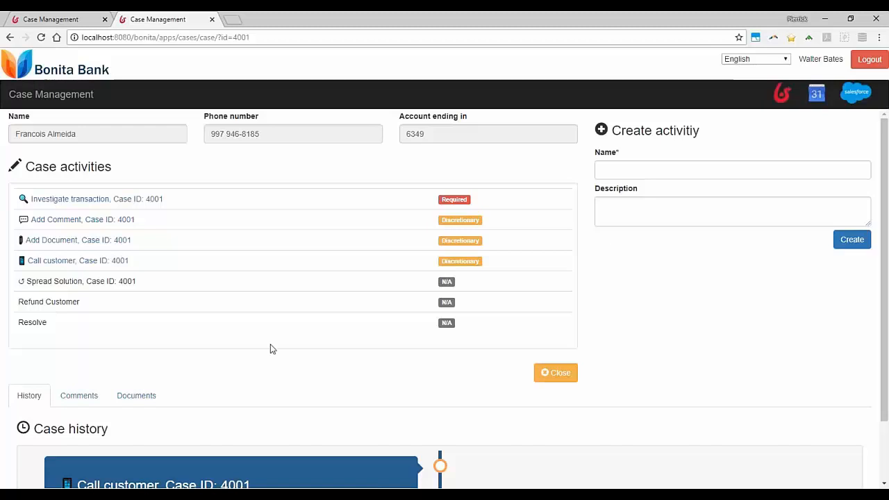
scroll(284, 341, down, 1)
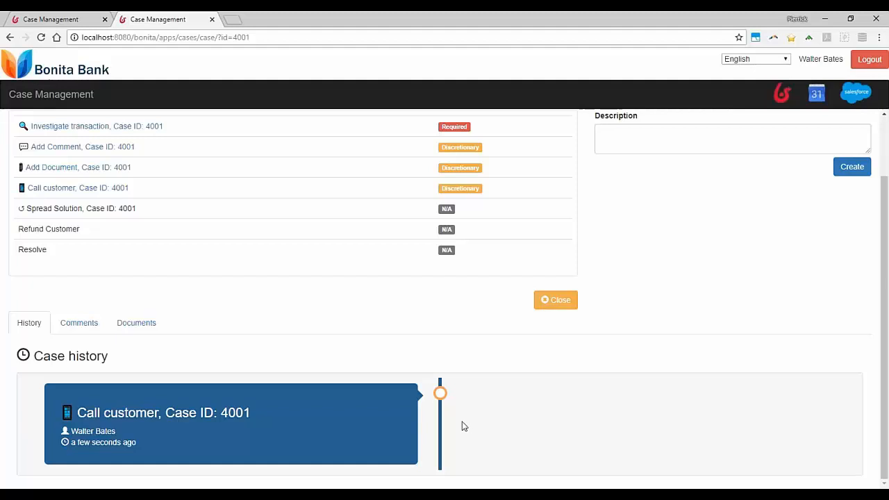
scroll(463, 423, up, 1)
scroll(451, 424, down, 1)
scroll(470, 419, up, 1)
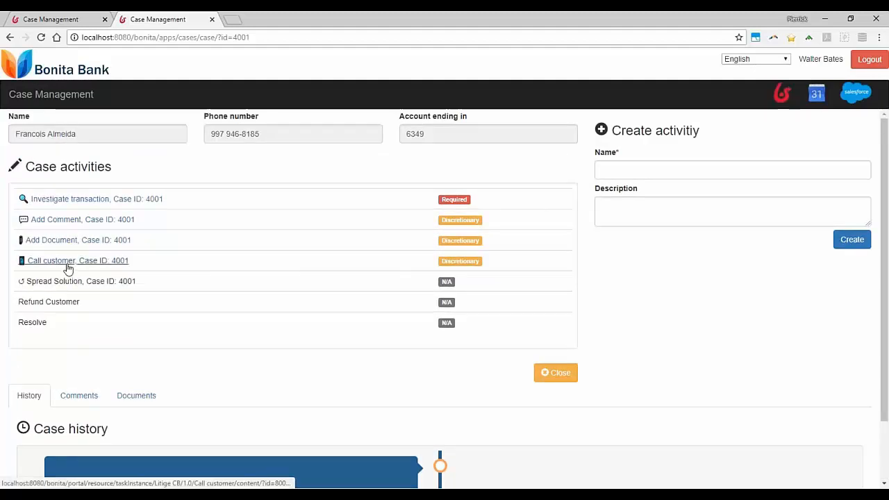
Save the comment "Carte d'identite est expiree" through the Add Comment activity and view the case history and comments
click(67, 220)
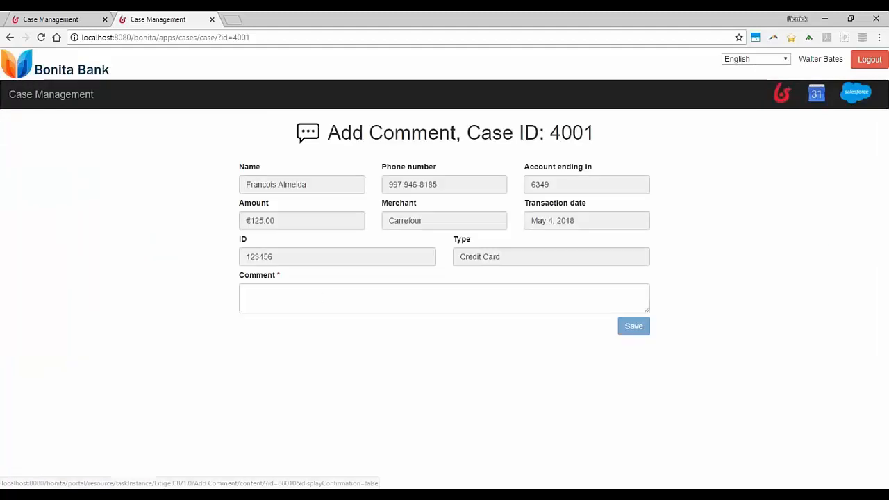
click(317, 299)
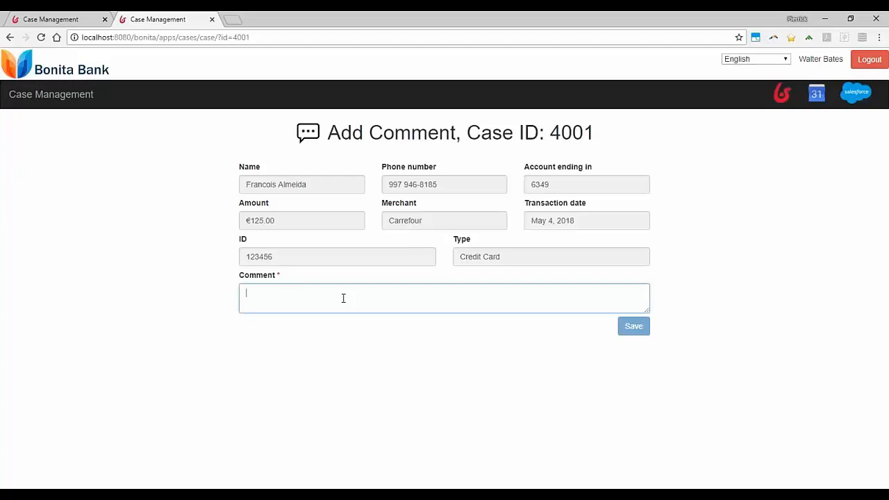
text(Carte d'Id)
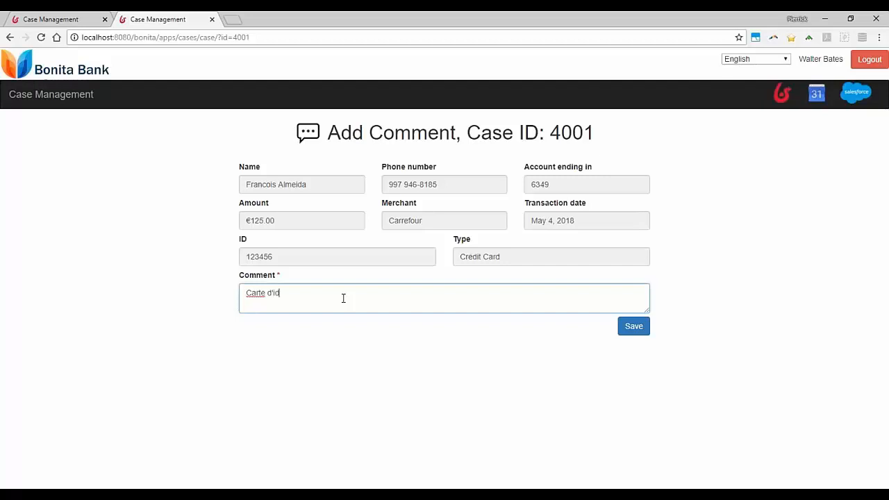
text(entite est expiree)
click(633, 326)
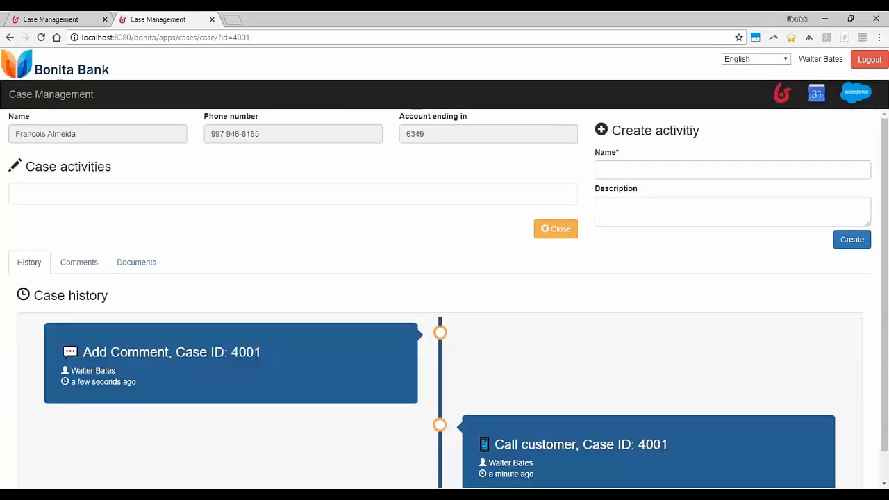
scroll(281, 306, down, 3)
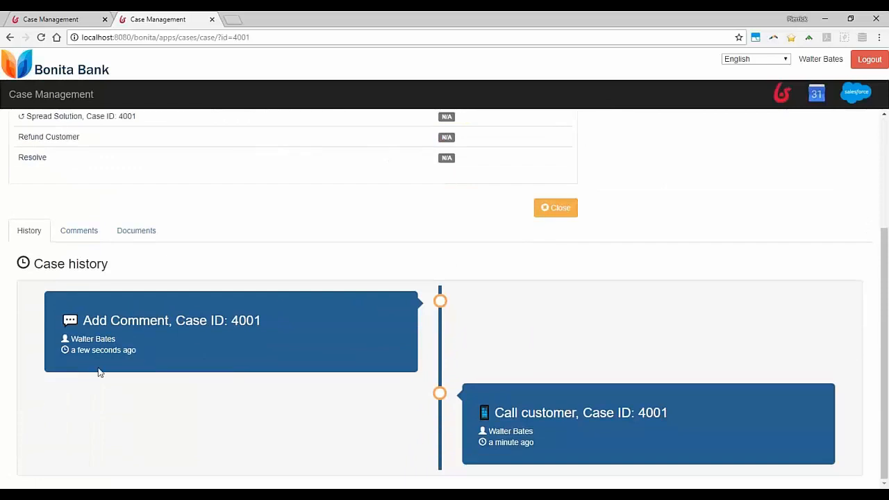
click(85, 234)
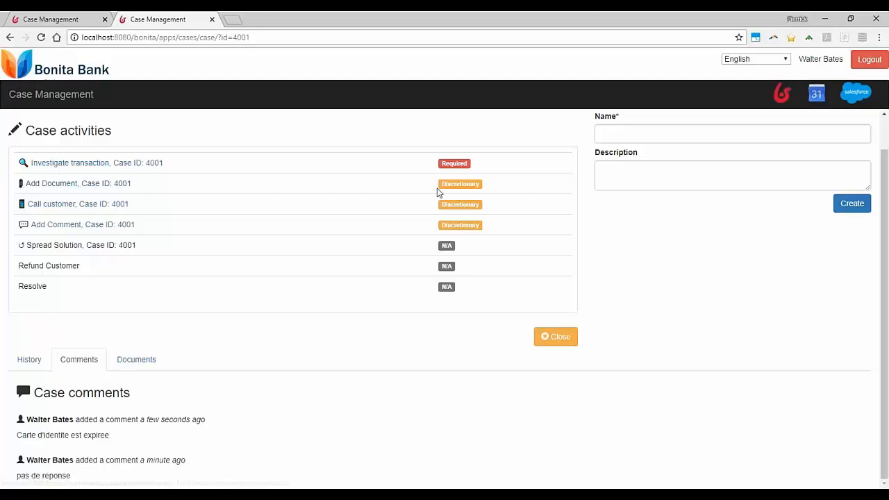
Attach ReceiptSwiss.jpg from the Desktop to the case through the Add Document activity and submit it
click(65, 185)
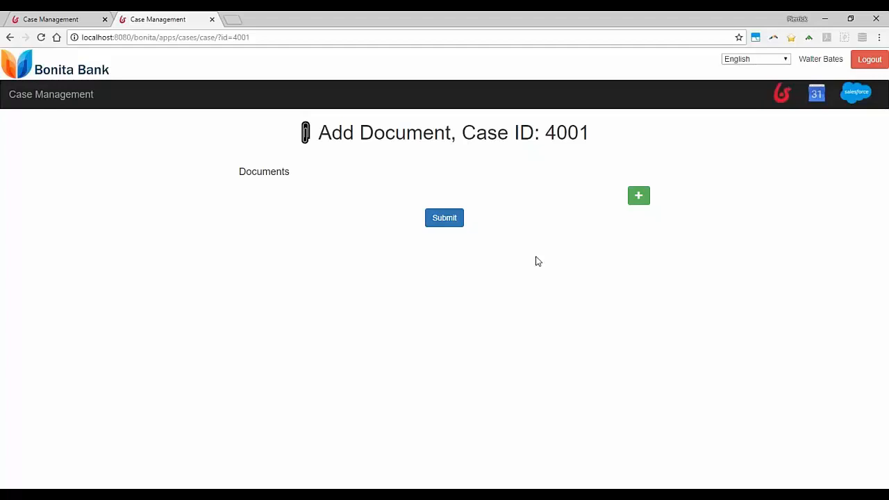
click(637, 202)
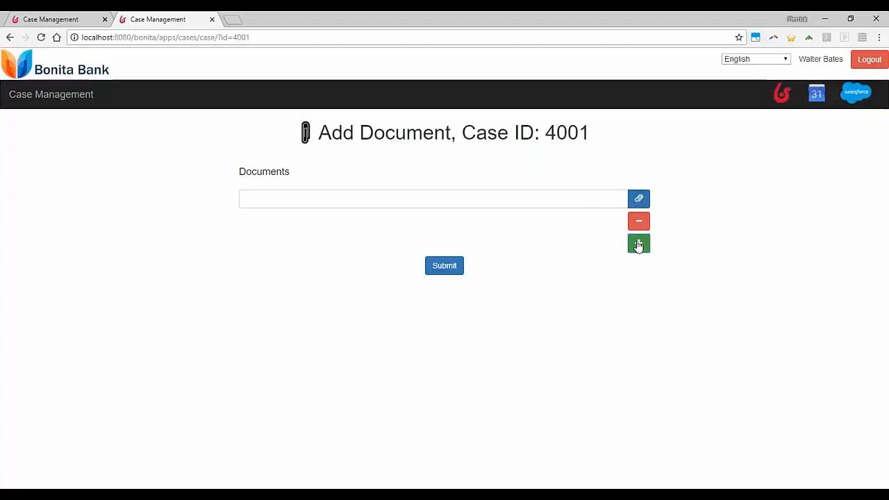
click(633, 200)
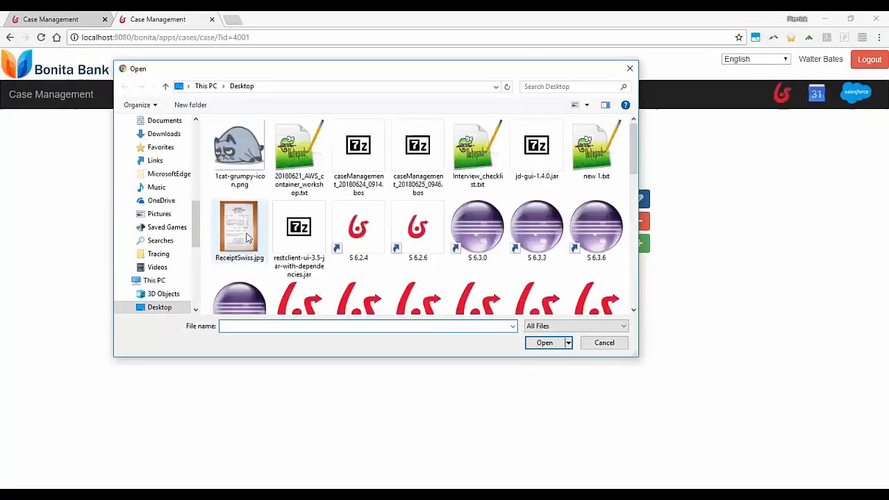
double_click(246, 237)
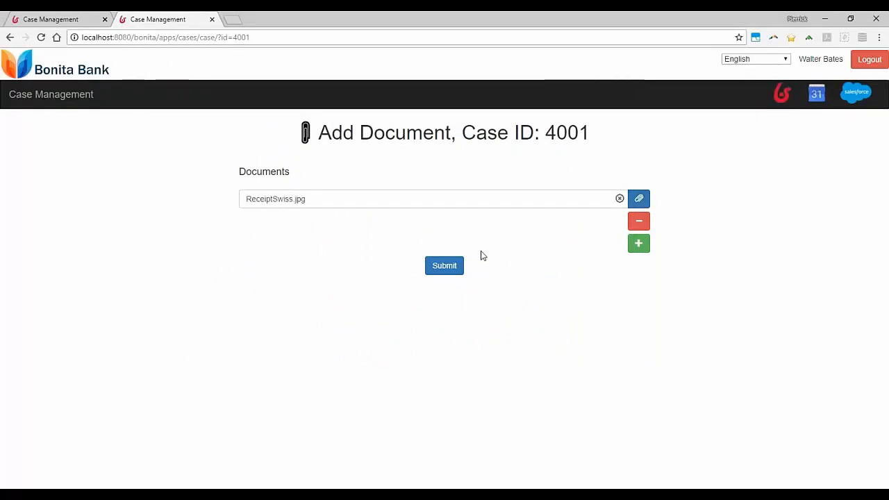
click(447, 272)
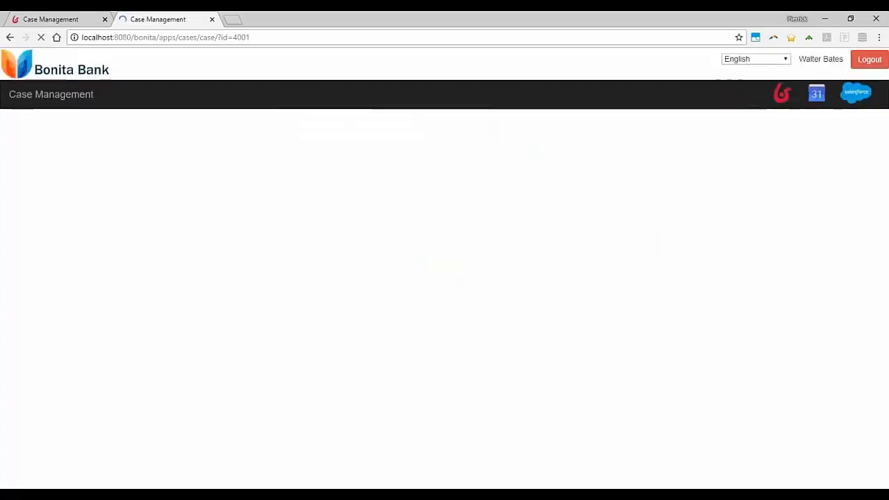
Review the case history, then download ReceiptSwiss.jpg from the case documents, view the receipt image and close it
scroll(254, 331, down, 3)
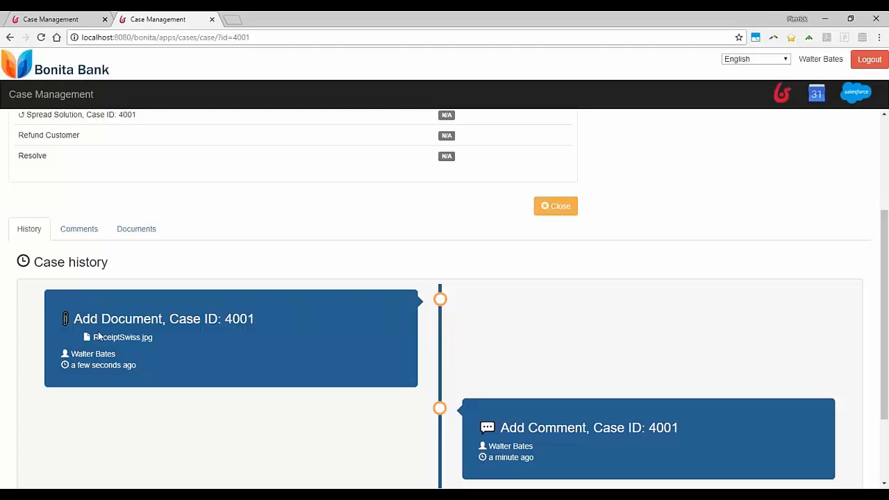
scroll(172, 333, up, 3)
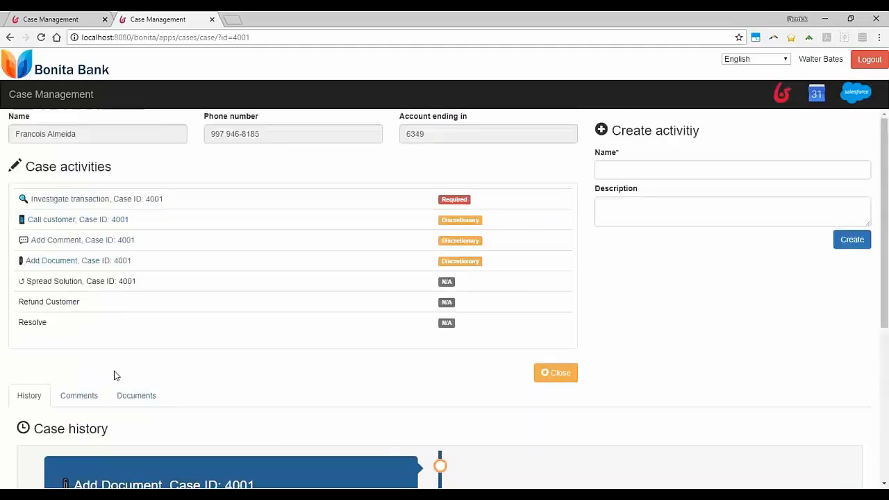
click(139, 397)
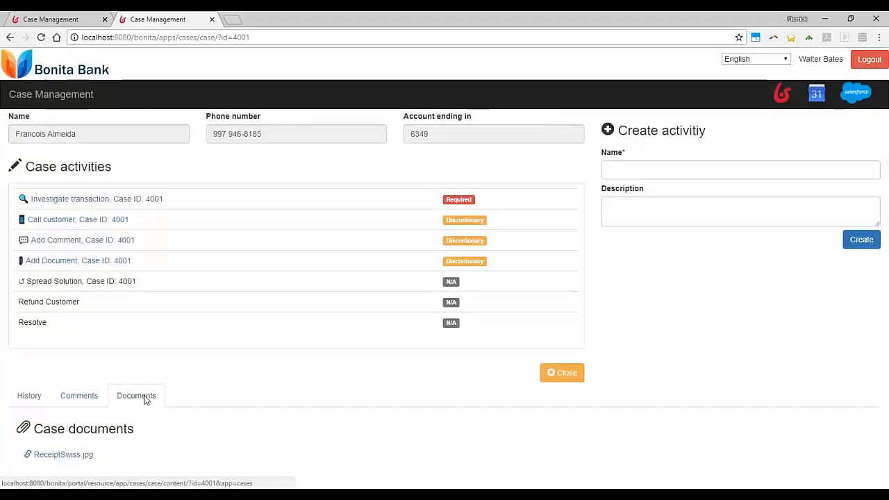
click(36, 455)
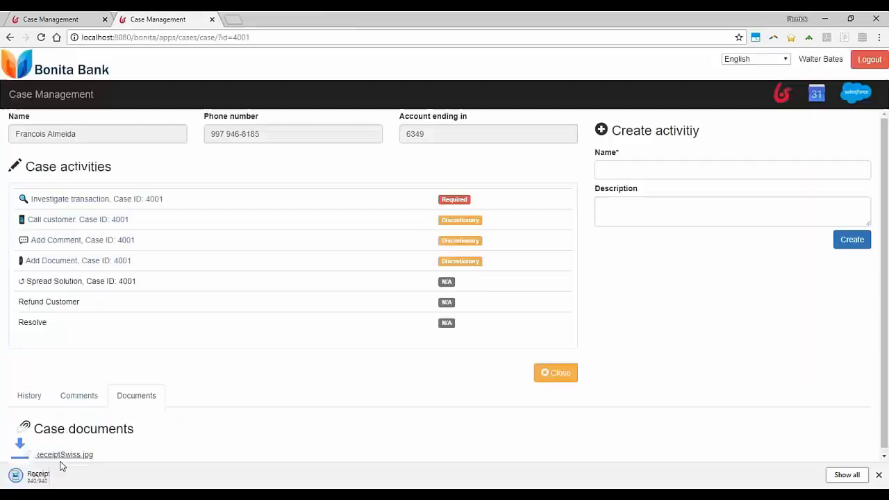
click(60, 478)
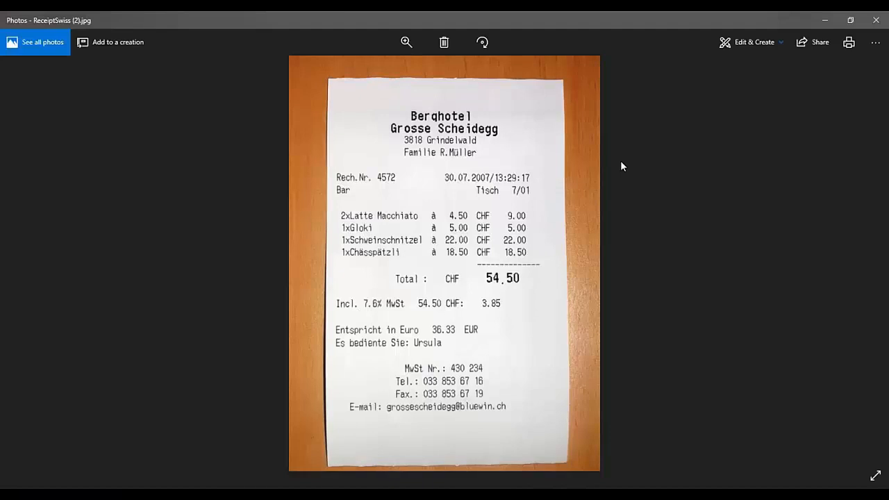
click(876, 23)
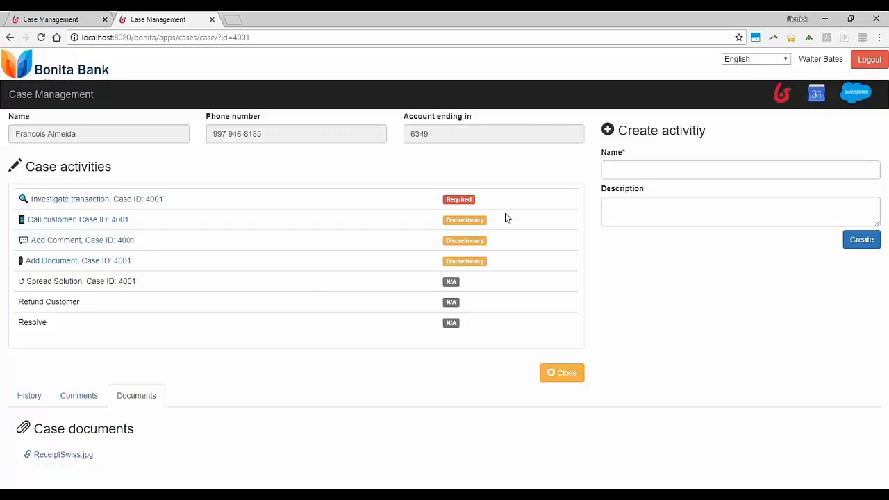
Create an ad hoc case activity named "Appeller le magasin" with no description
click(647, 167)
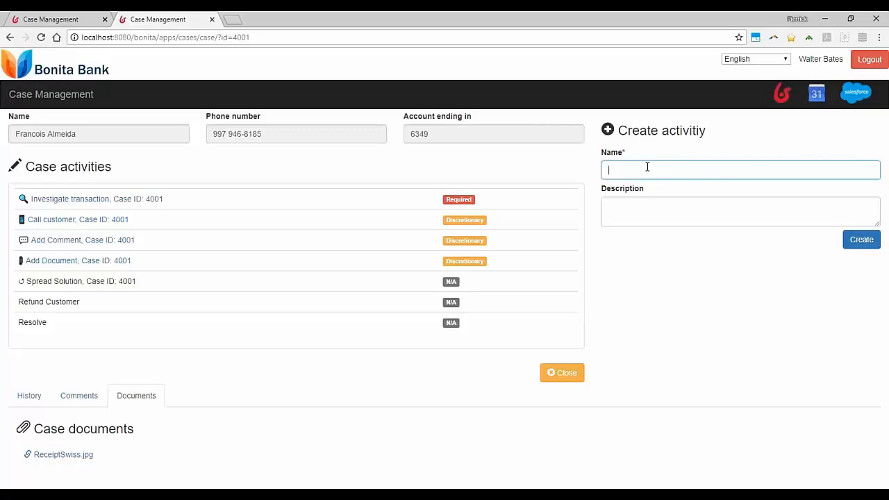
text(App)
text(ael)
key(BackSpace)
key(BackSpace)
text(ller le magasin)
mouse_move(680, 170)
mouse_down()
mouse_move(606, 170)
mouse_move(681, 167)
mouse_up()
click(613, 170)
click(681, 166)
click(678, 151)
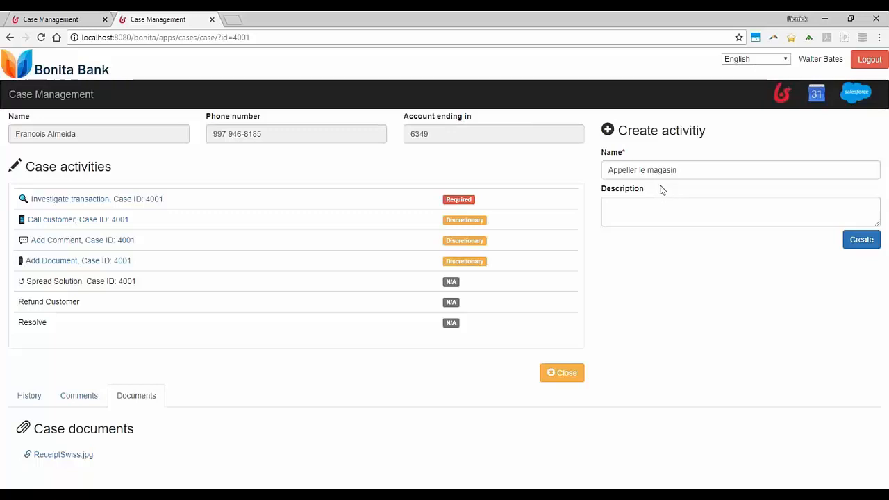
click(860, 240)
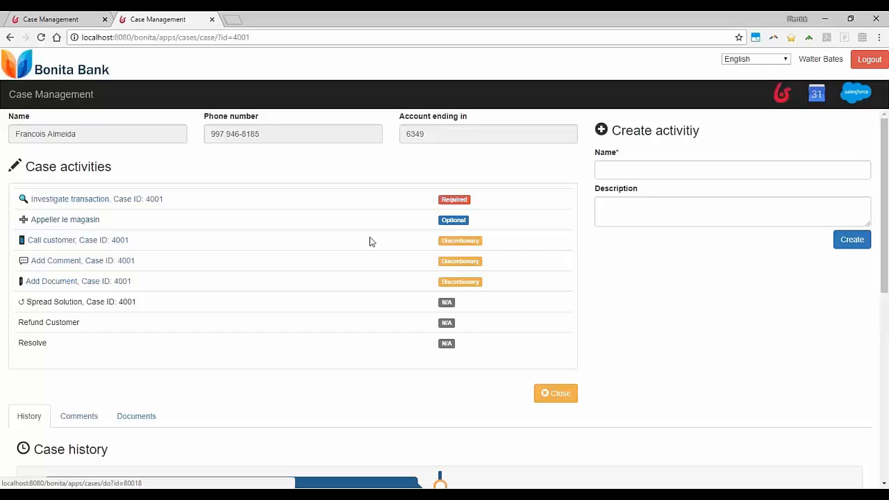
Carry out the Appeller le magasin activity with the comment "appelle", save it and review the case history
click(55, 224)
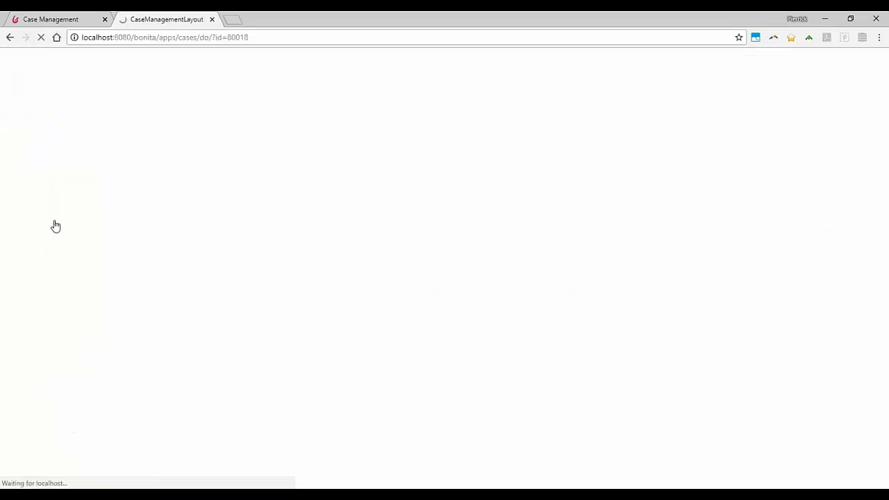
click(325, 194)
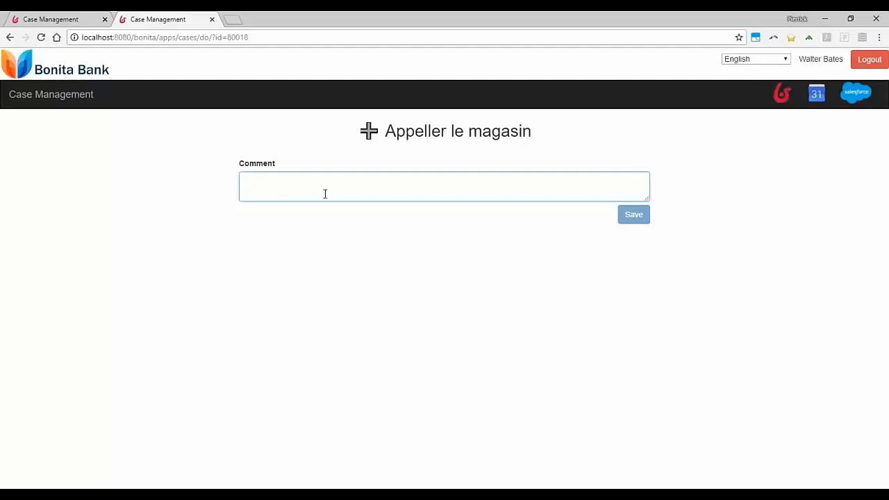
text(appelle)
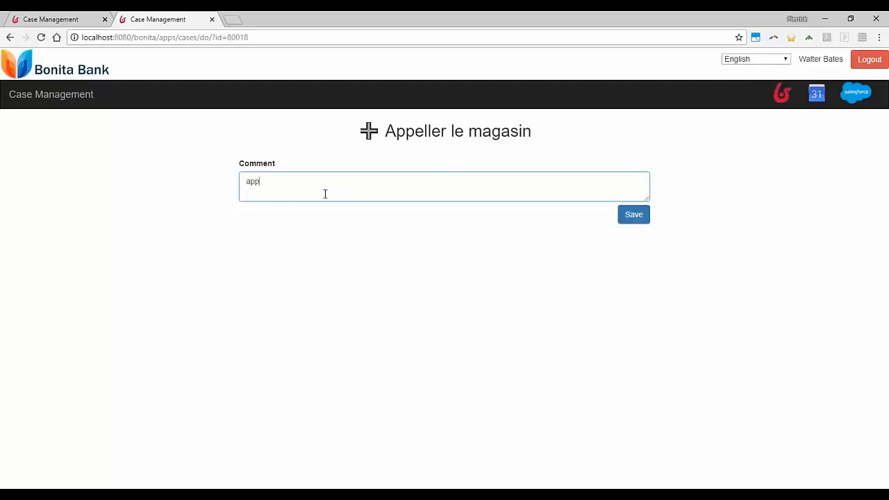
click(640, 215)
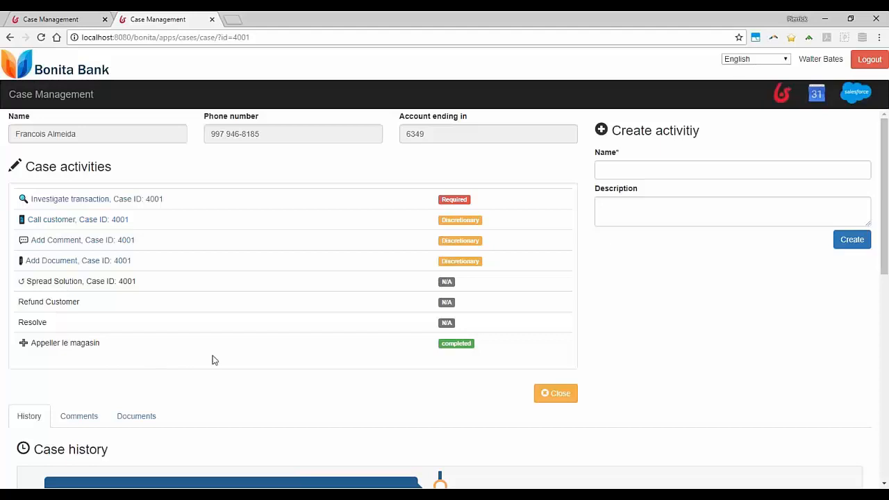
scroll(214, 359, down, 3)
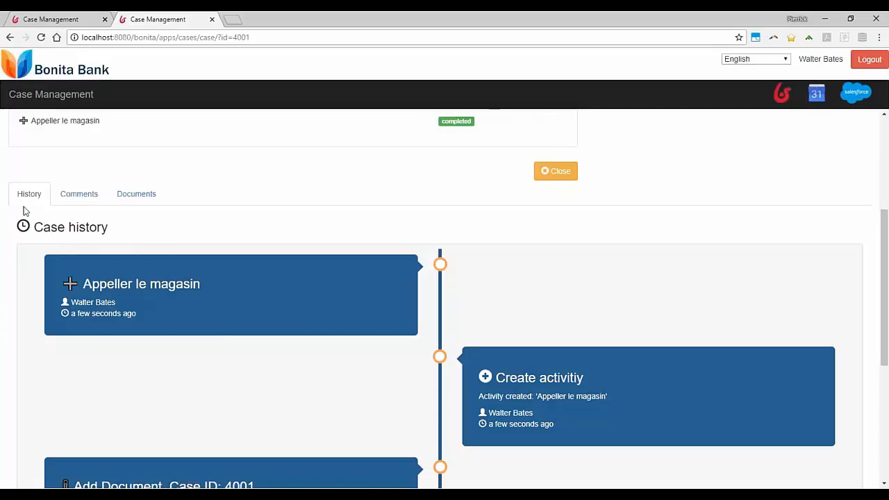
scroll(123, 232, up, 3)
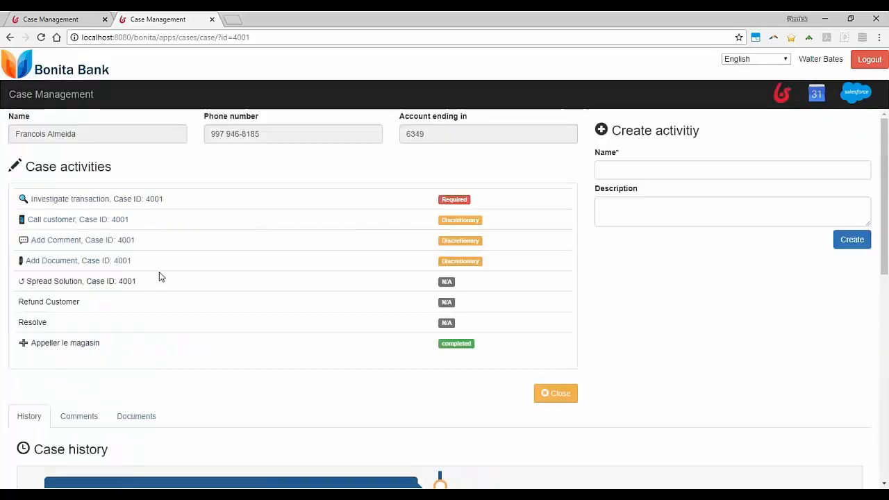
Carry out the Investigate transaction activity with the comment "fraude valide" and save it
click(80, 200)
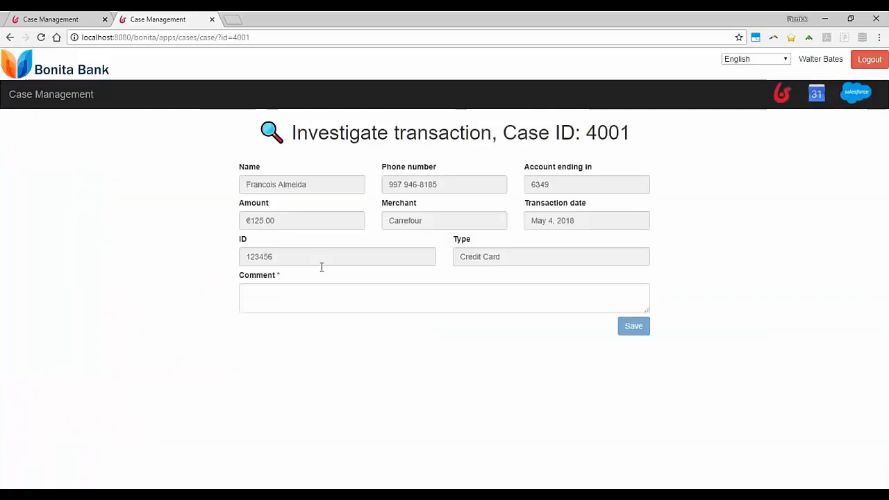
click(314, 290)
text(fraud)
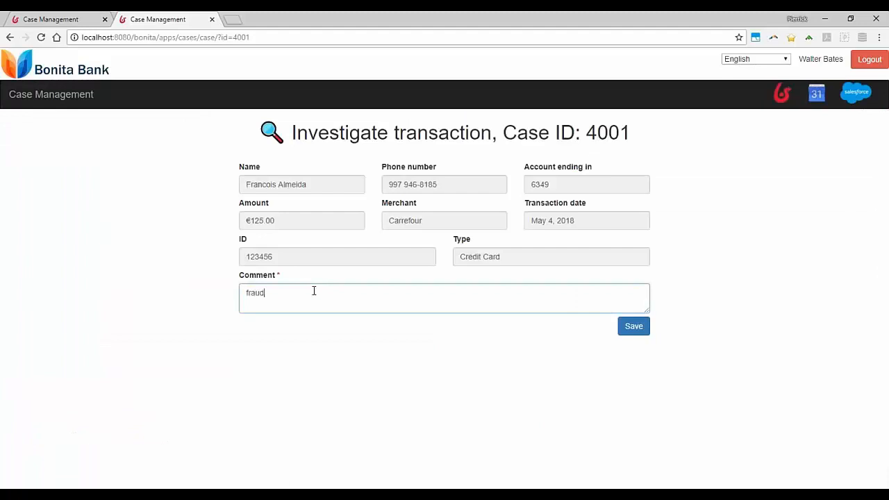
text(e valide)
click(644, 332)
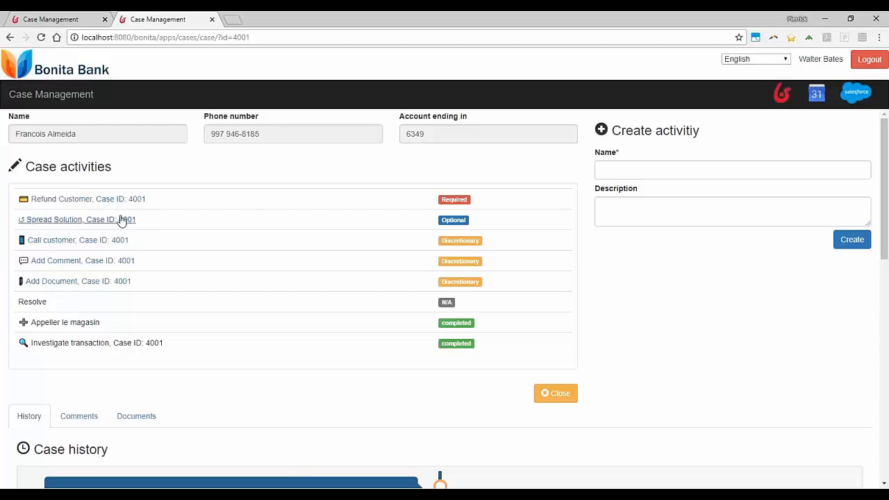
Save the Refund Customer activity with the comment "partiel seulement a cause du contract" and review the case activities and history
click(82, 200)
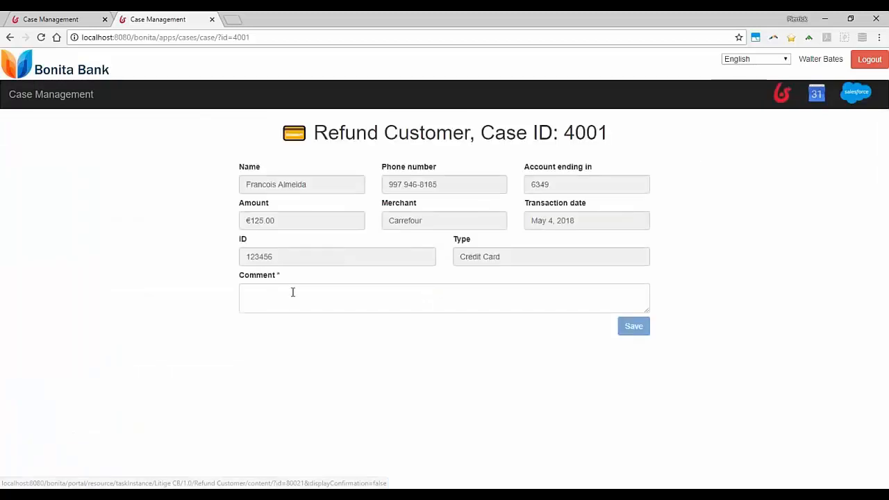
click(294, 292)
text(pa)
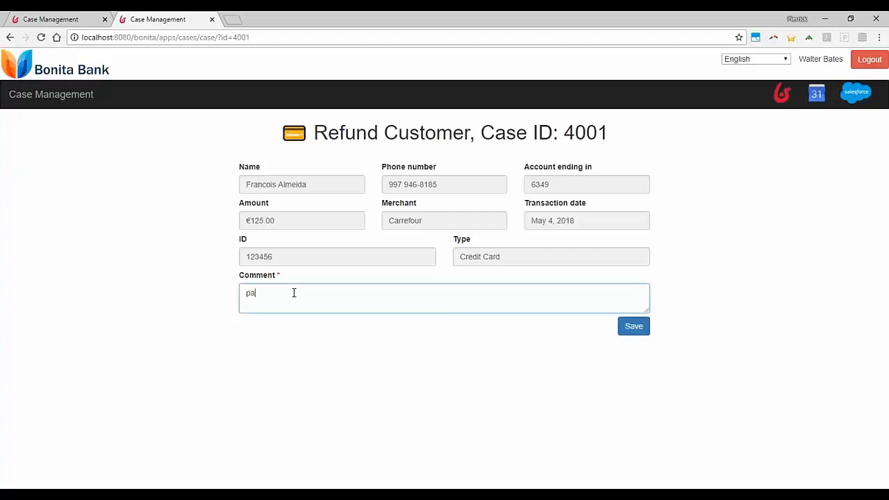
text(rtiel seulement a cause du contract)
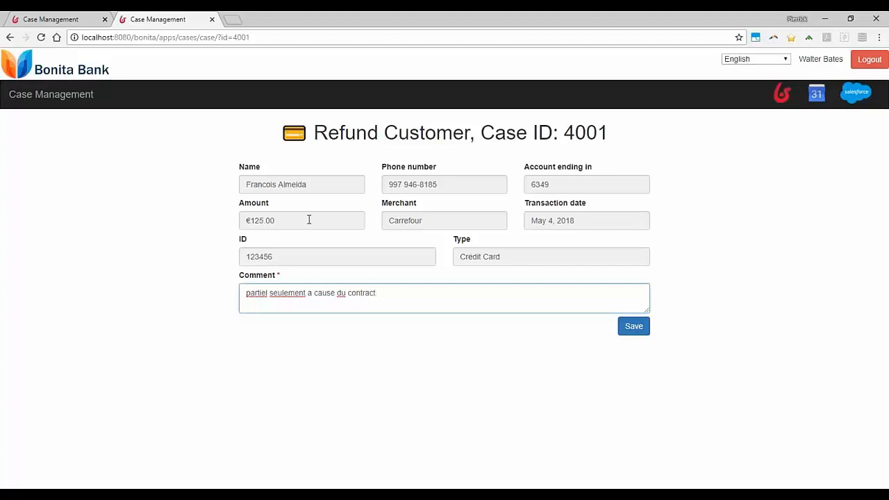
click(640, 332)
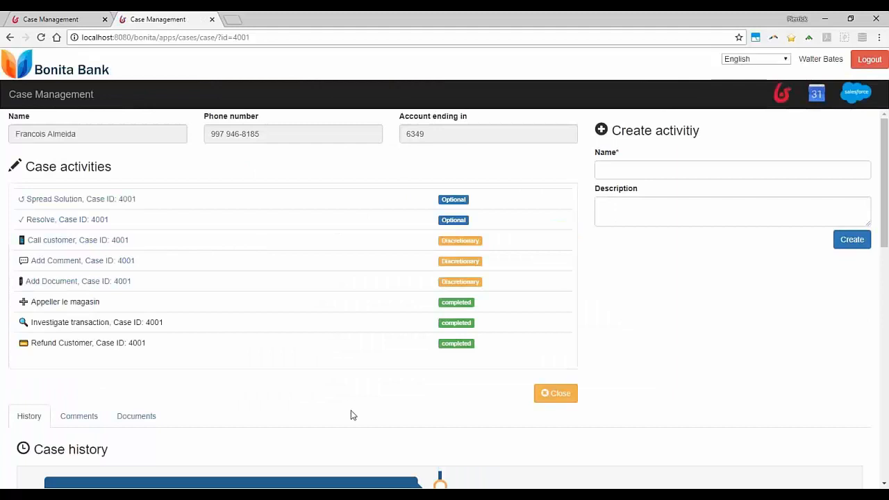
scroll(349, 414, down, 1)
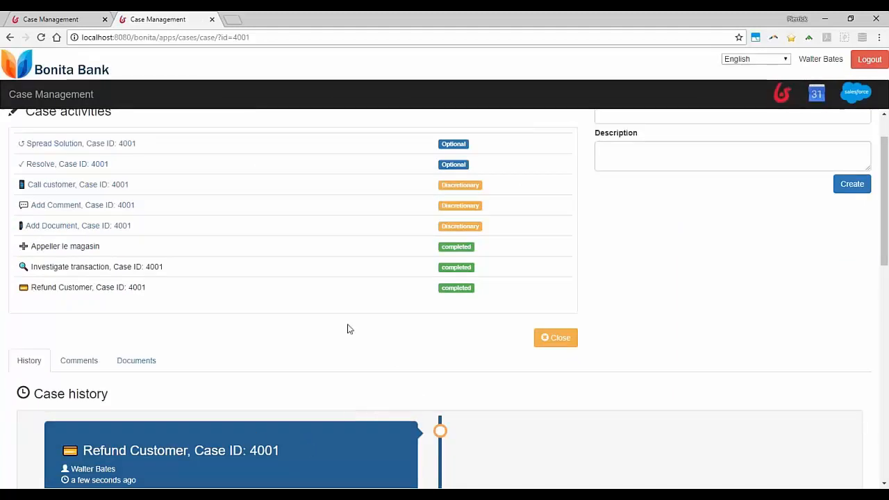
scroll(349, 327, up, 1)
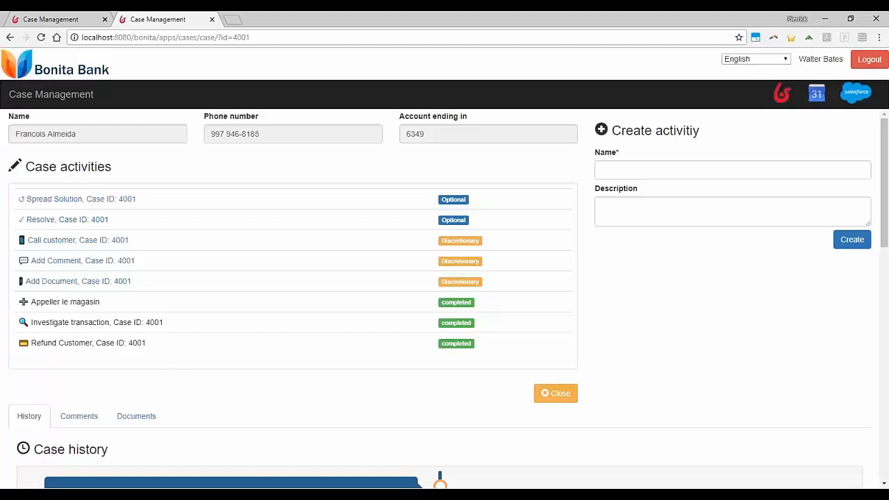
Close the case and case list pages in the browser and return to the LitigeCB process diagram in Bonita Studio
click(211, 19)
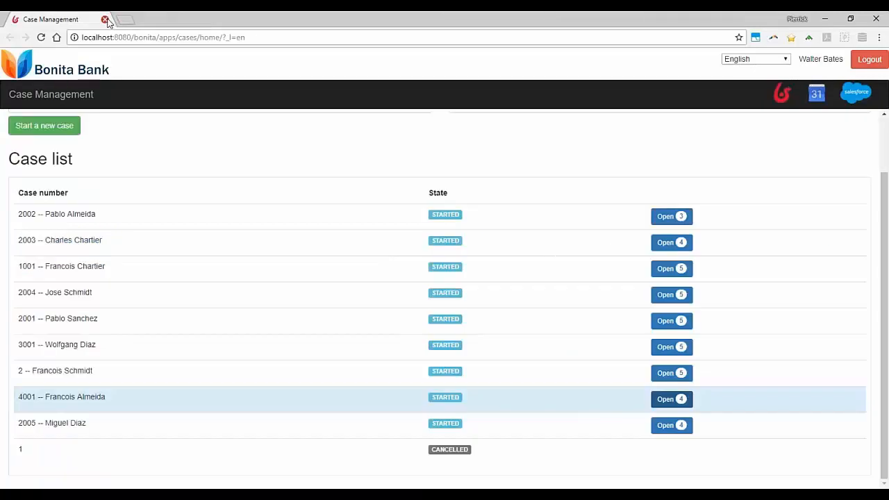
click(104, 19)
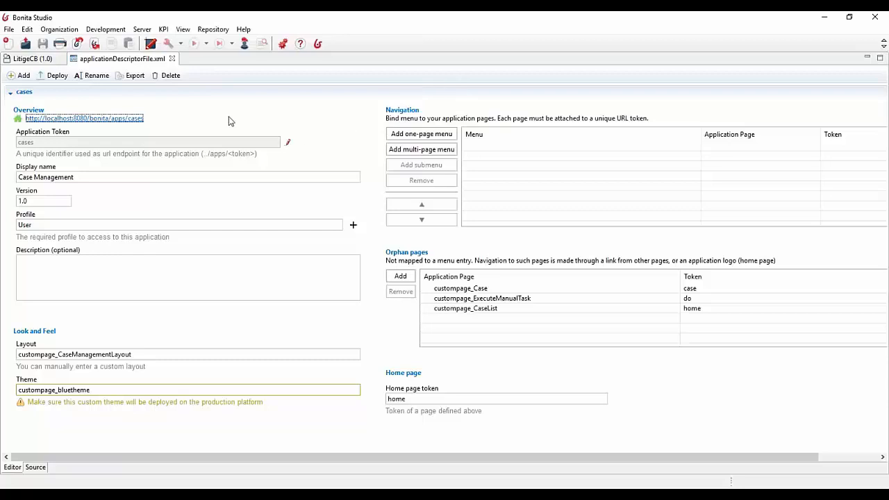
click(48, 61)
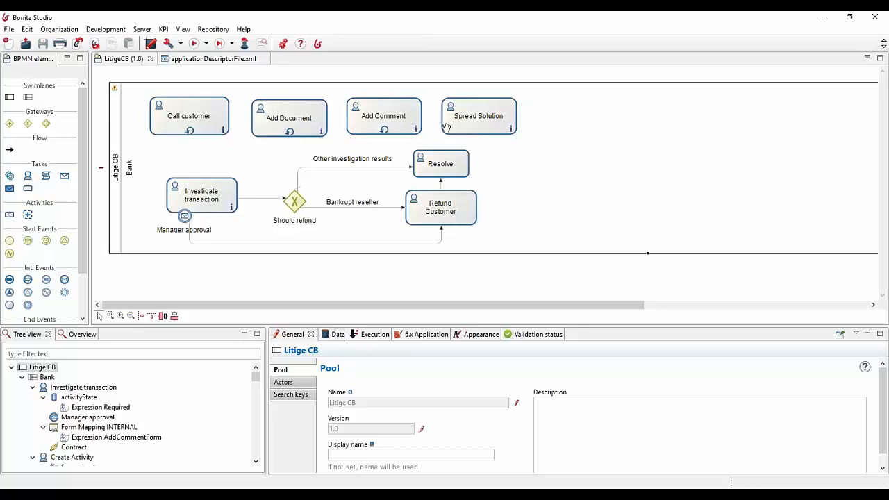
Inspect the Call customer task, the Investigate transaction task and the Should refund gateway in the LitigeCB diagram
click(201, 121)
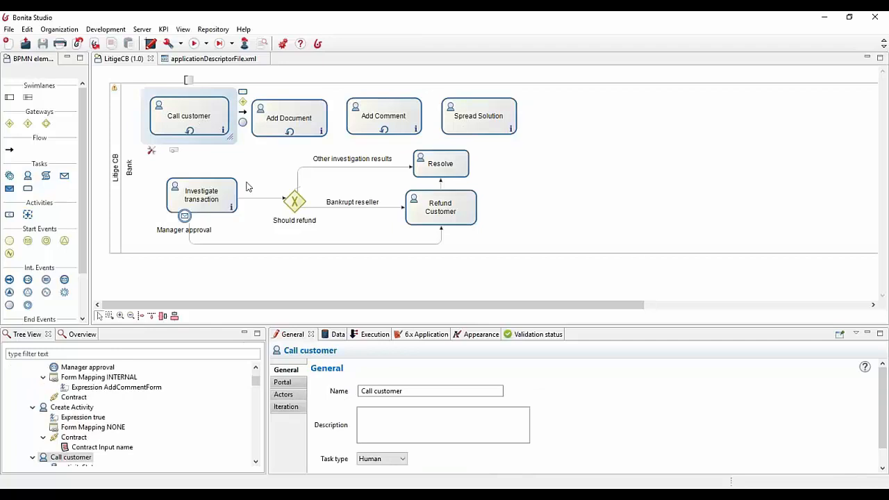
click(219, 184)
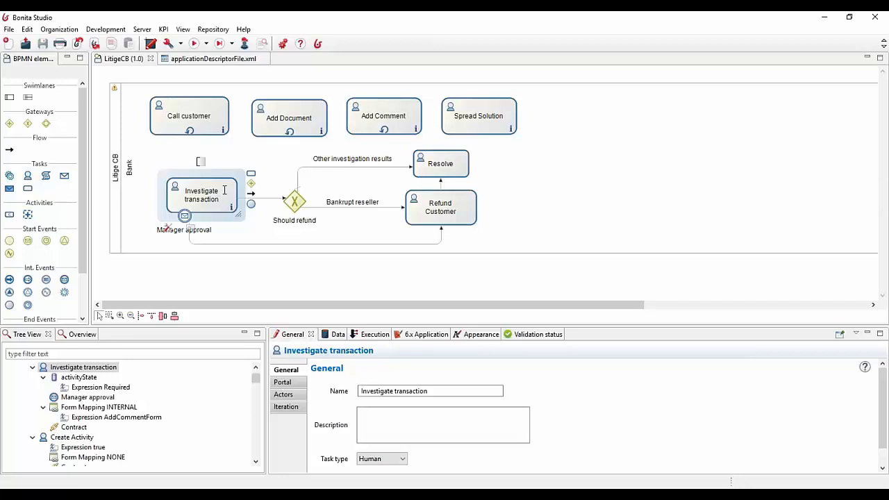
click(293, 200)
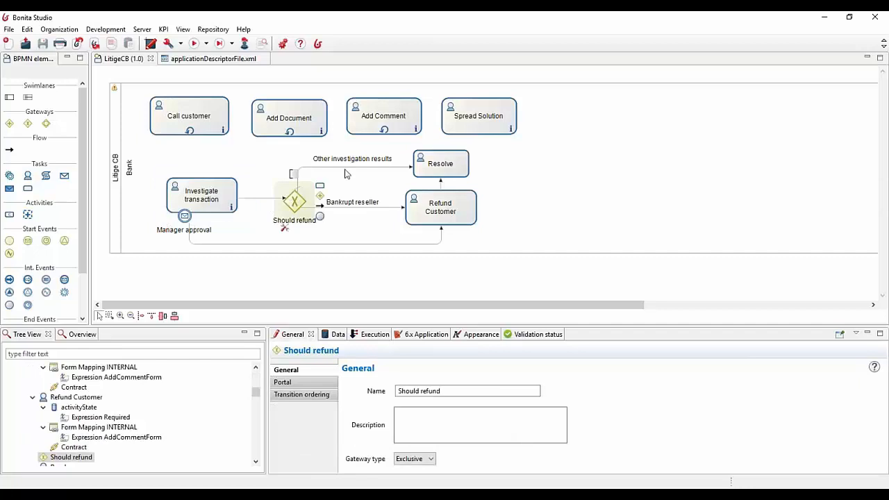
Inspect the Other investigation results flow and the Investigate transaction task in the LitigeCB diagram
click(395, 169)
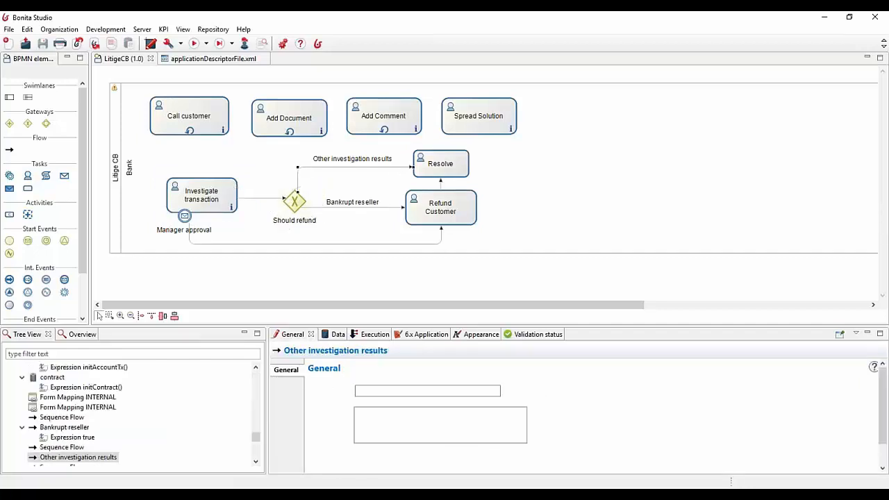
click(234, 188)
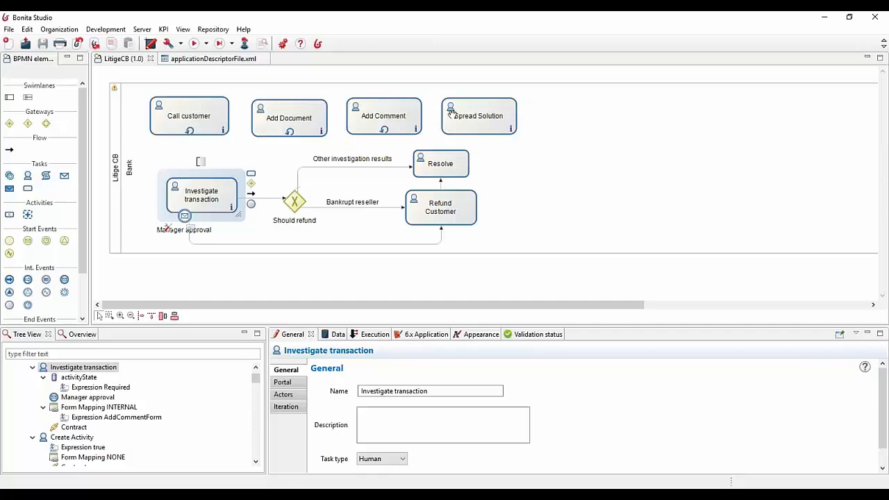
click(199, 282)
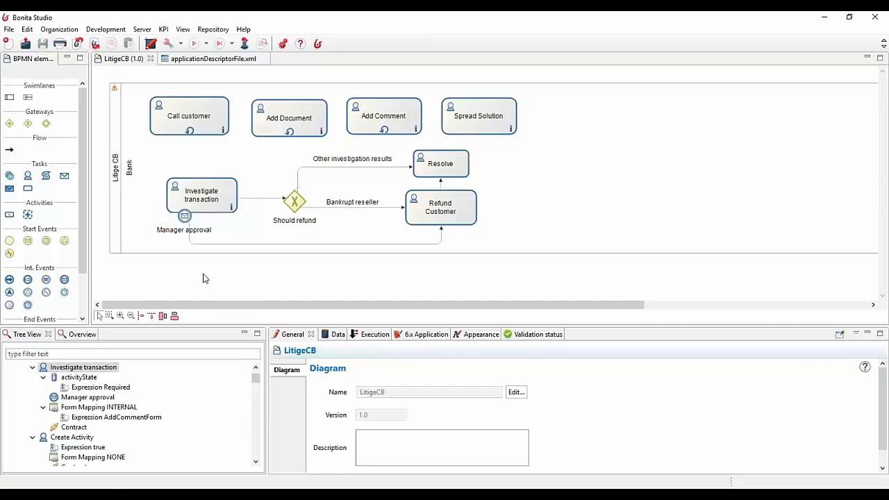
Examine the loopWhileUnresolved() script in the Call customer task's iteration settings, focusing on the Resolve filter, and leave it without changes
click(216, 125)
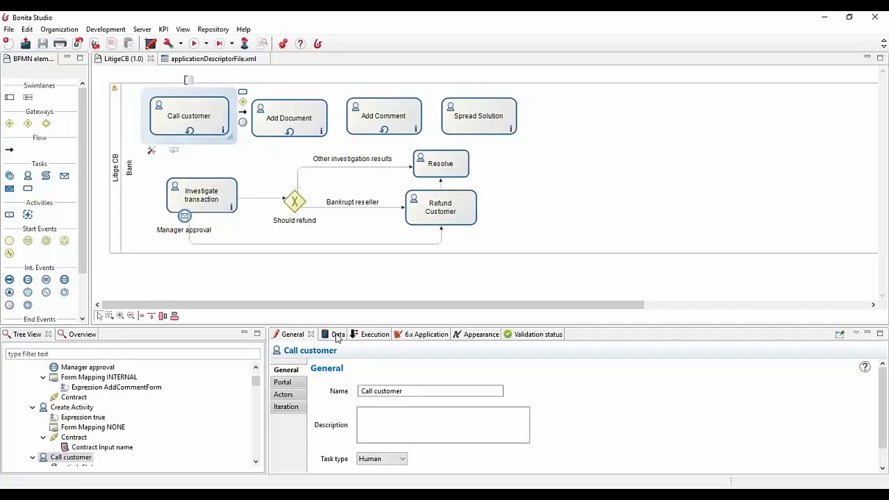
click(368, 338)
click(294, 337)
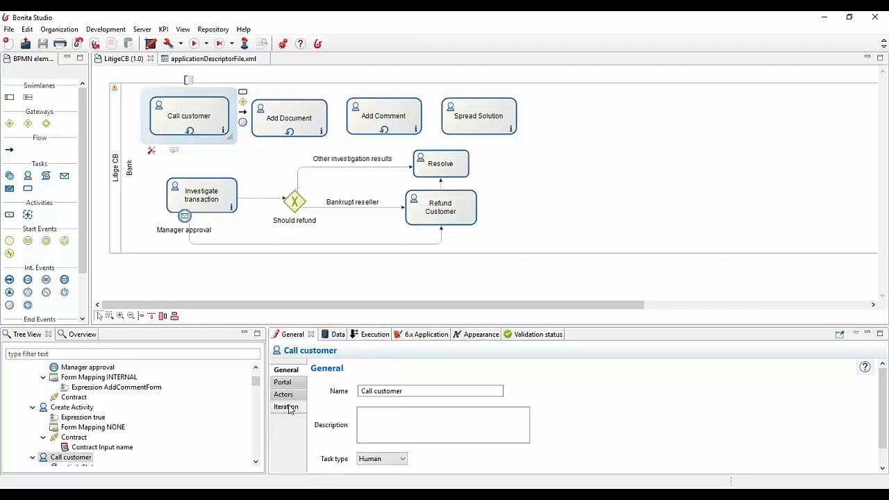
click(288, 406)
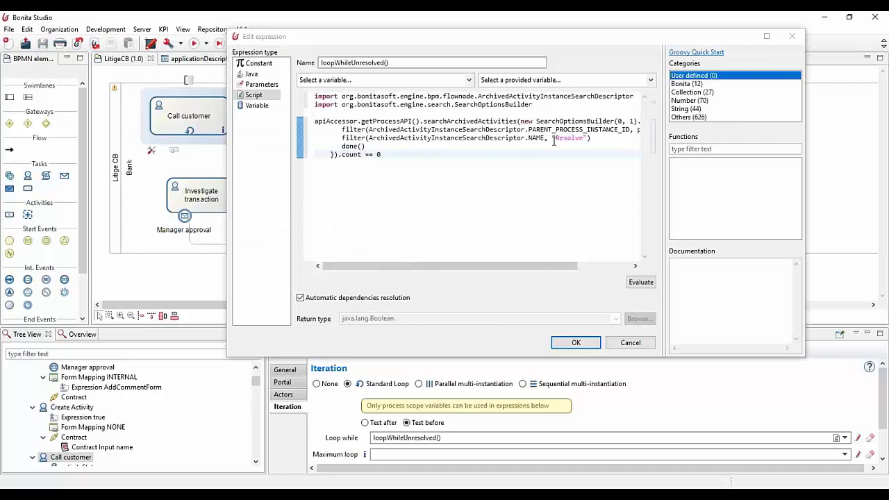
double_click(561, 138)
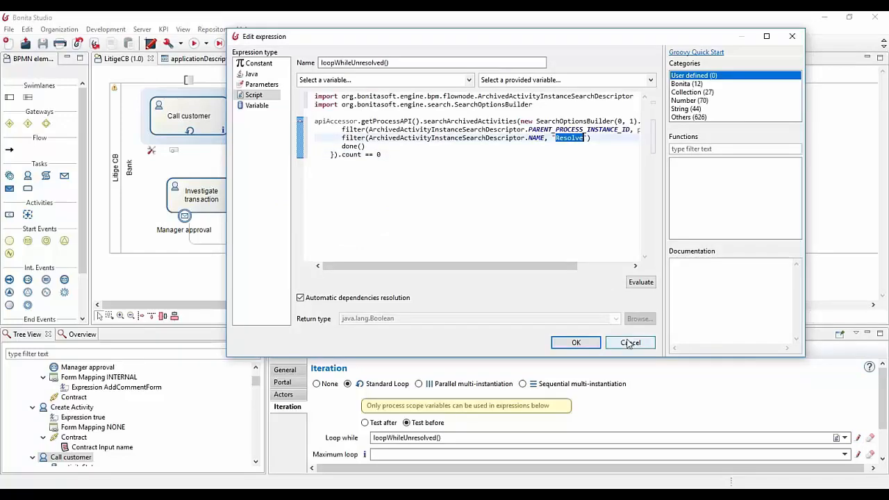
click(628, 343)
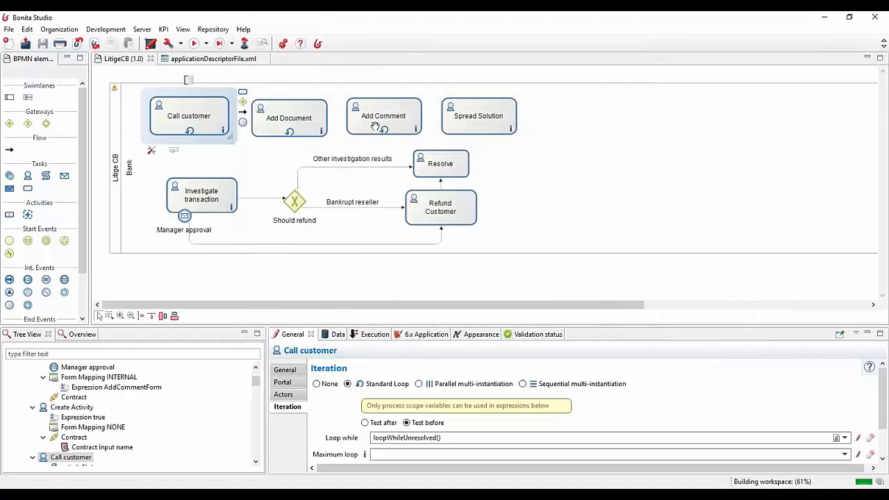
Compare the iteration settings of the Add Document, Add Comment and Spread Solution tasks
click(281, 120)
click(385, 120)
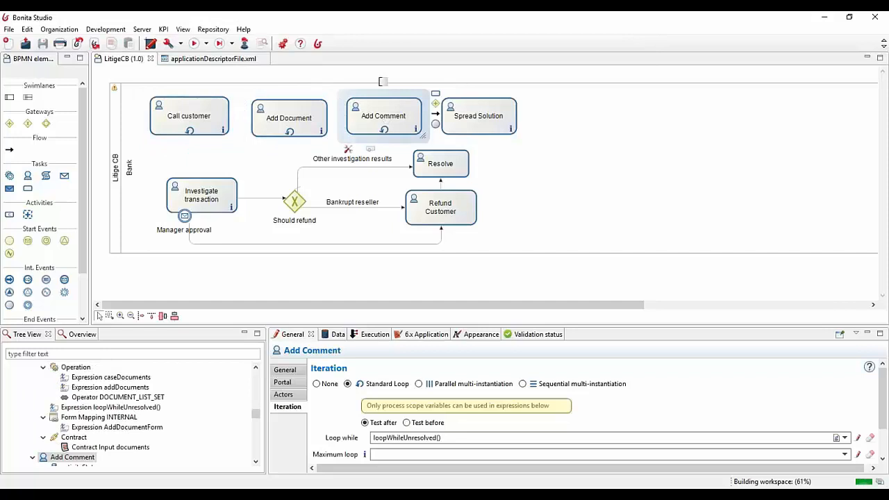
click(478, 118)
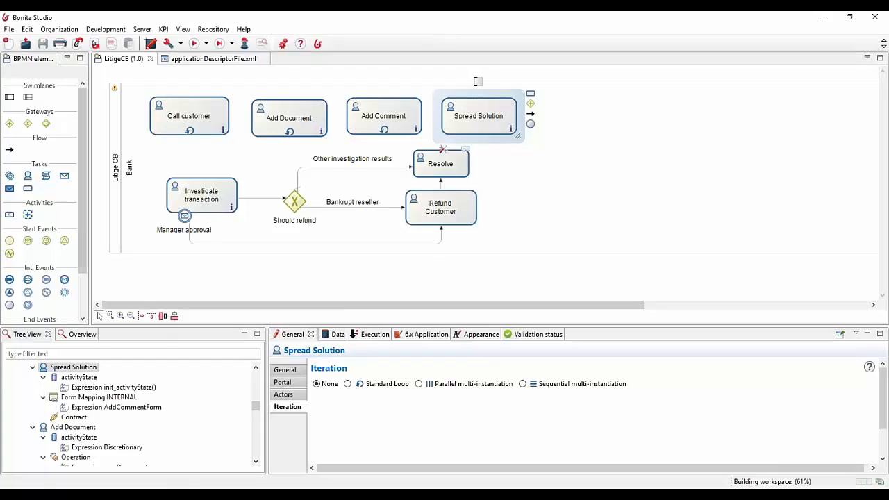
click(411, 279)
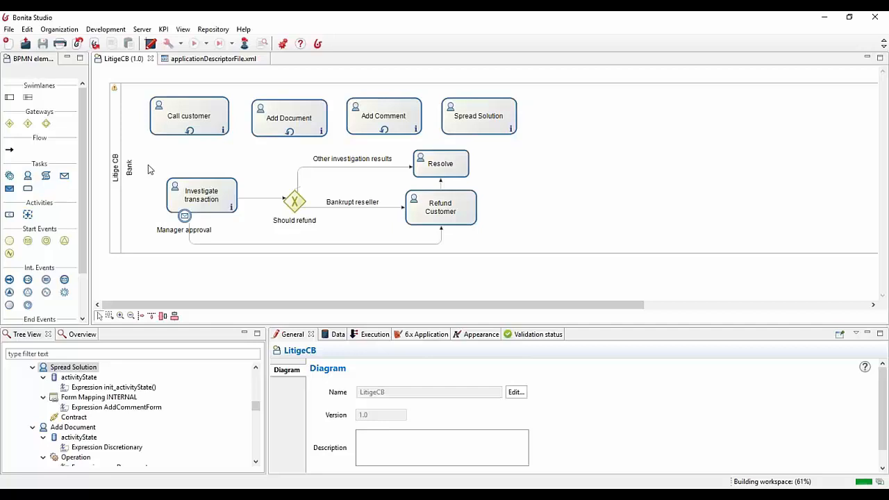
Review the accountTx and contract business variables of the Litige CB pool
click(115, 170)
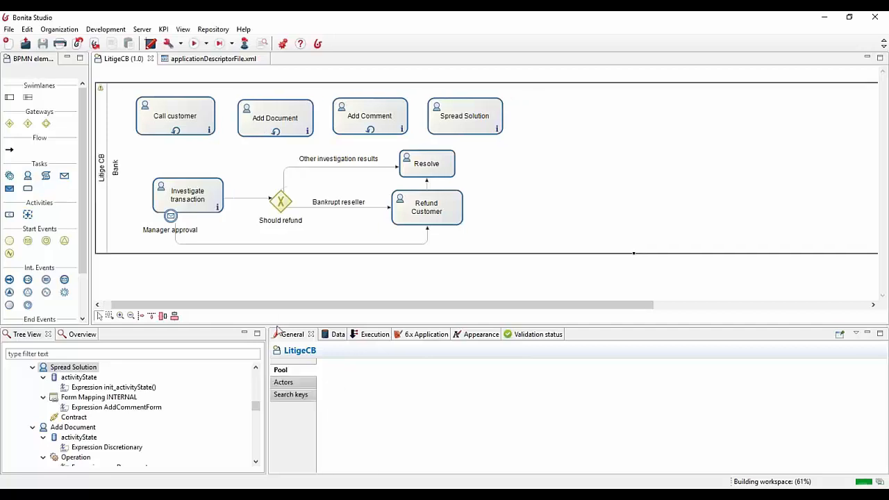
click(337, 335)
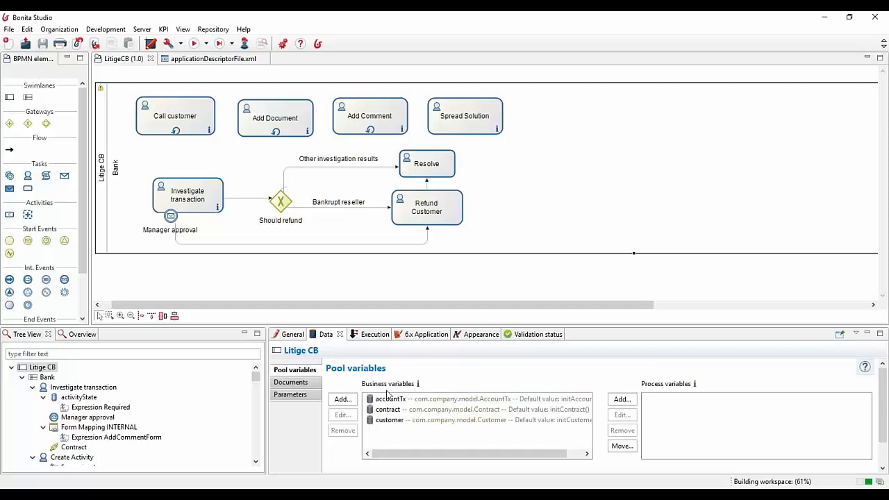
click(389, 399)
click(389, 408)
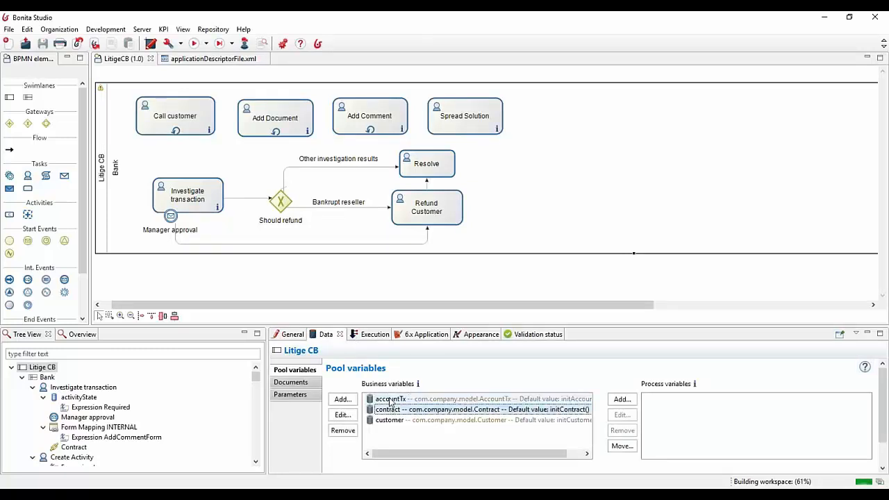
click(390, 400)
Examine the AccountTx object's attributes in the business data model and close it without changes
click(104, 29)
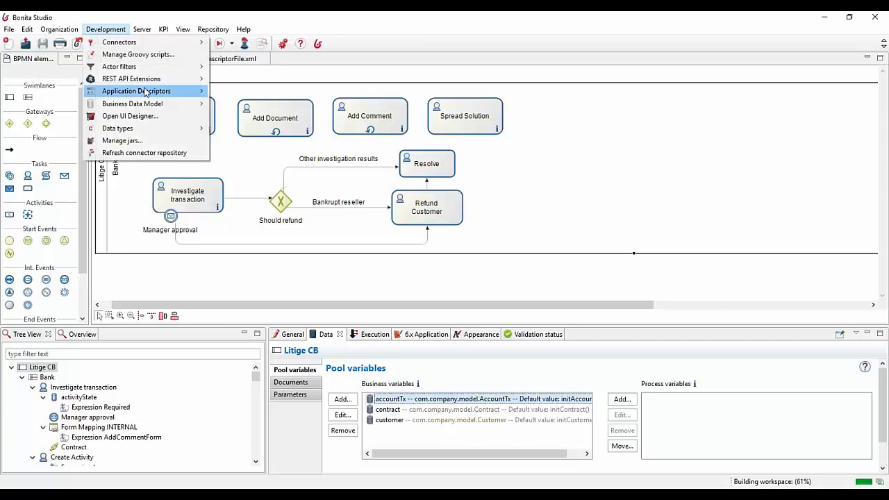
mouse_move(159, 106)
click(219, 105)
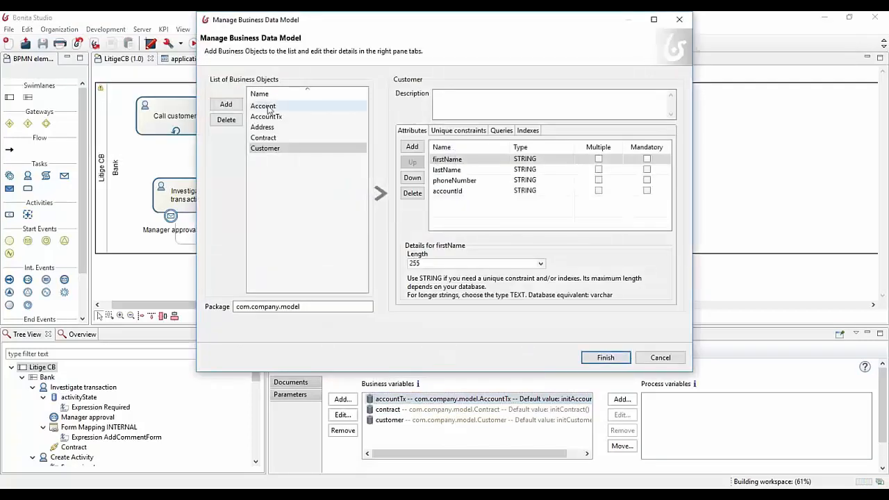
click(268, 116)
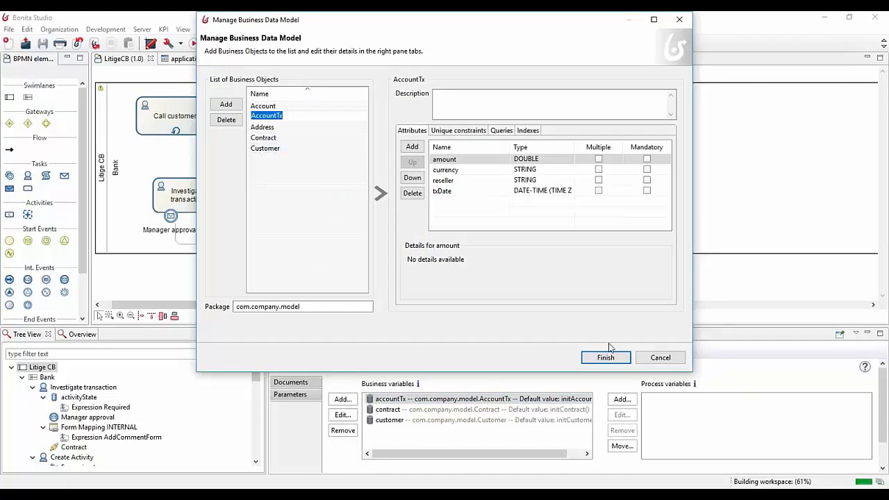
click(651, 358)
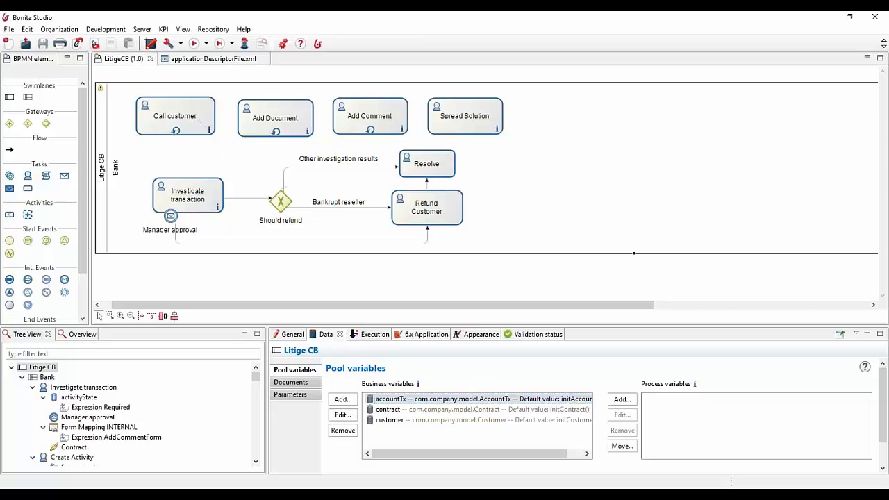
Look at the incoming connector settings of the Litige CB pool and the Call customer task
click(201, 116)
click(106, 143)
click(366, 335)
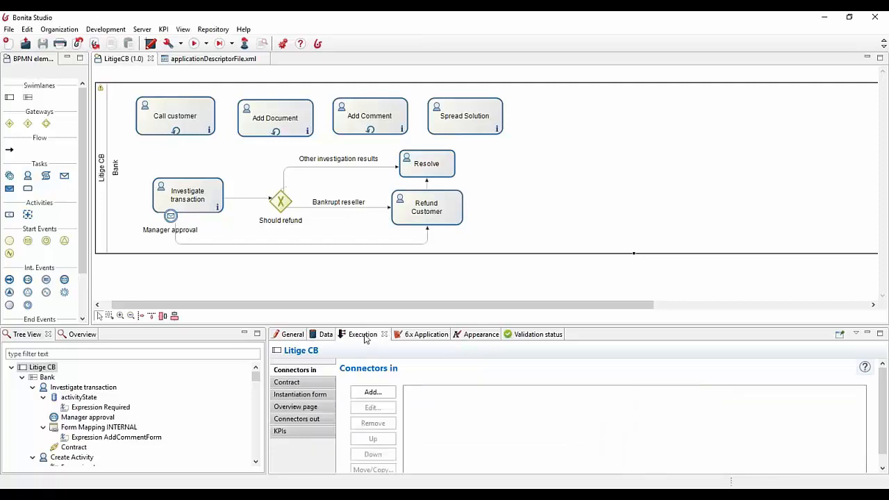
click(197, 120)
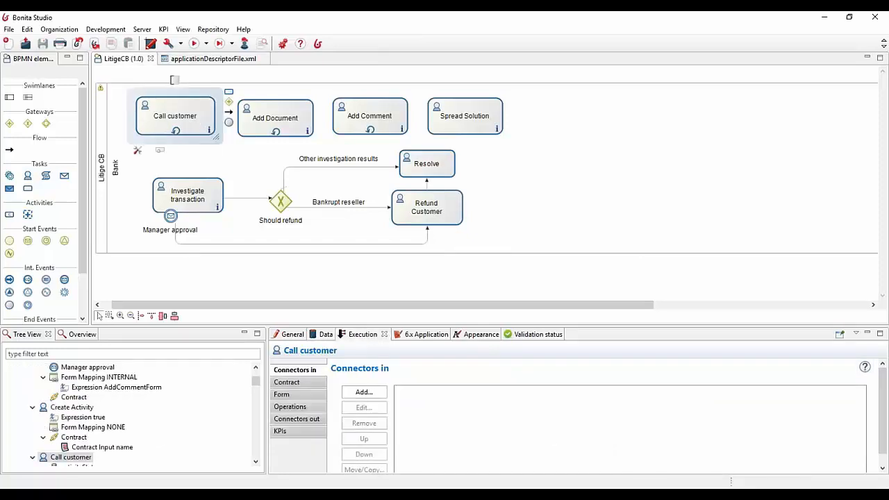
Review the actors defined for the Litige CB pool and the actor assignments of the Call customer and Add Document tasks
click(106, 181)
click(292, 335)
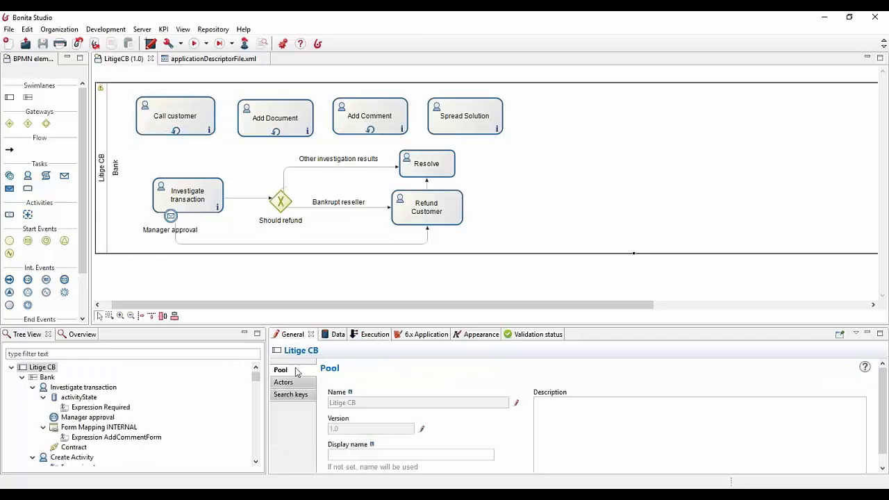
click(285, 383)
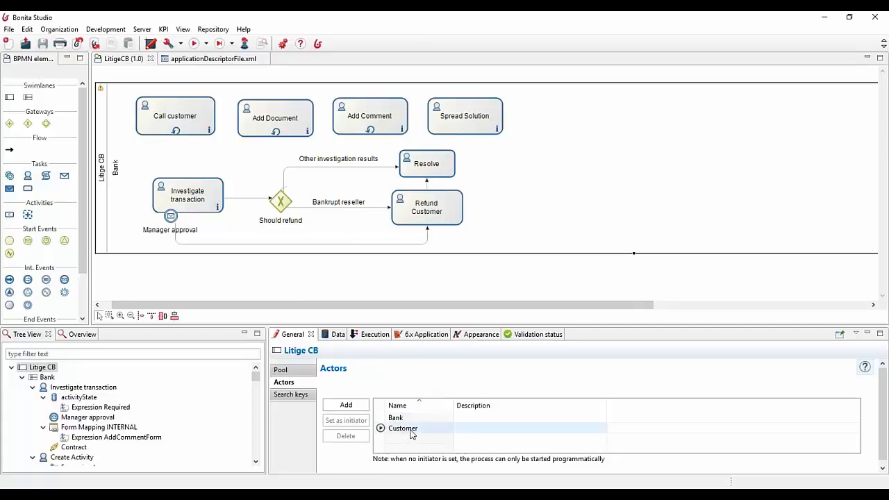
click(152, 120)
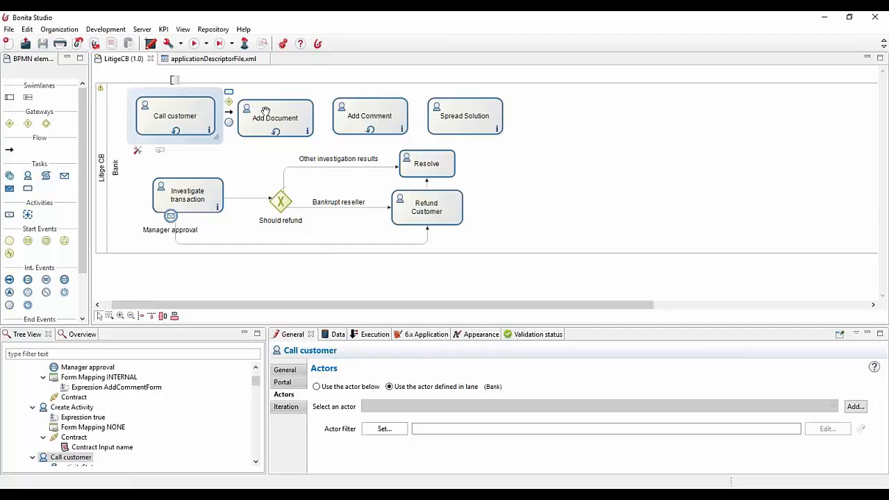
click(304, 112)
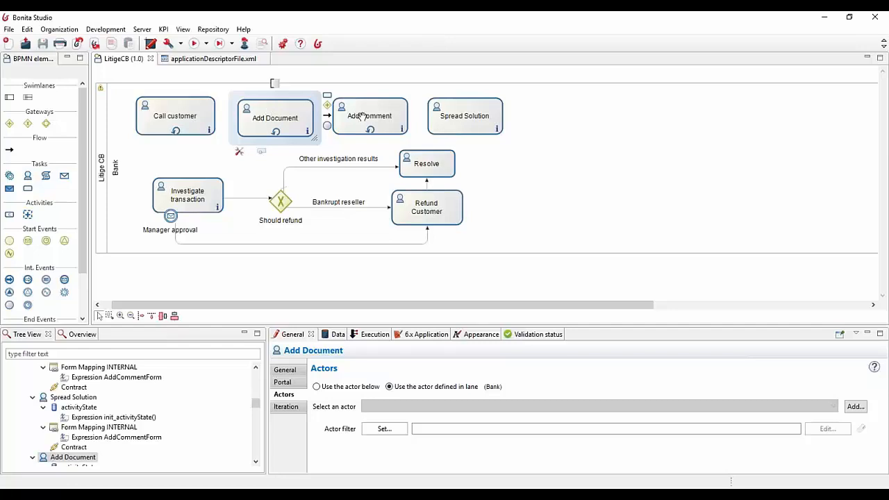
Check which target forms are mapped to the Call customer, Add Document and Add Comment tasks
click(198, 113)
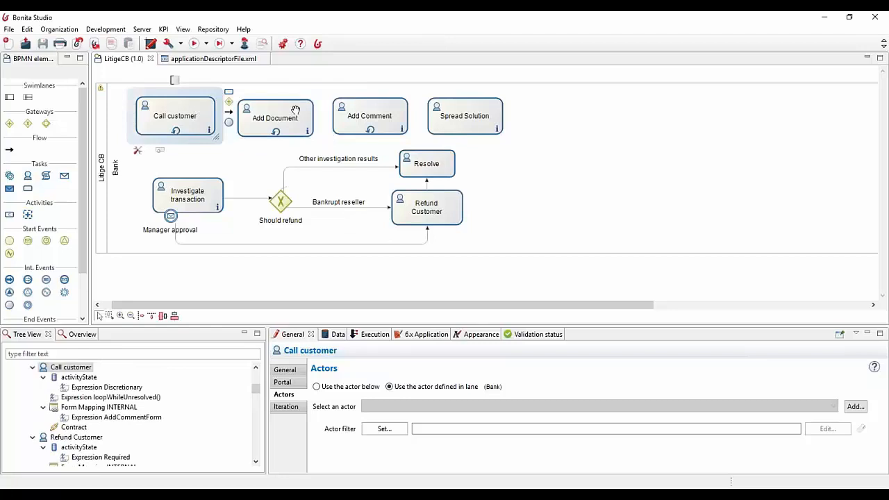
click(375, 334)
click(284, 395)
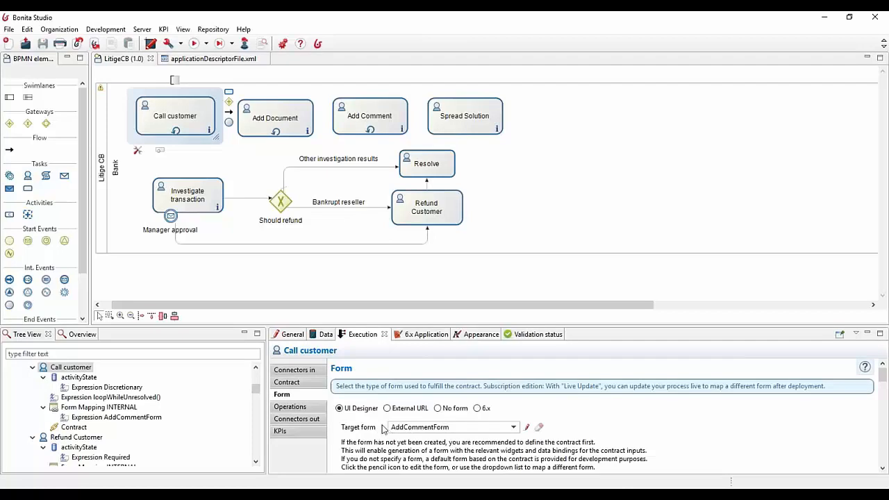
click(288, 114)
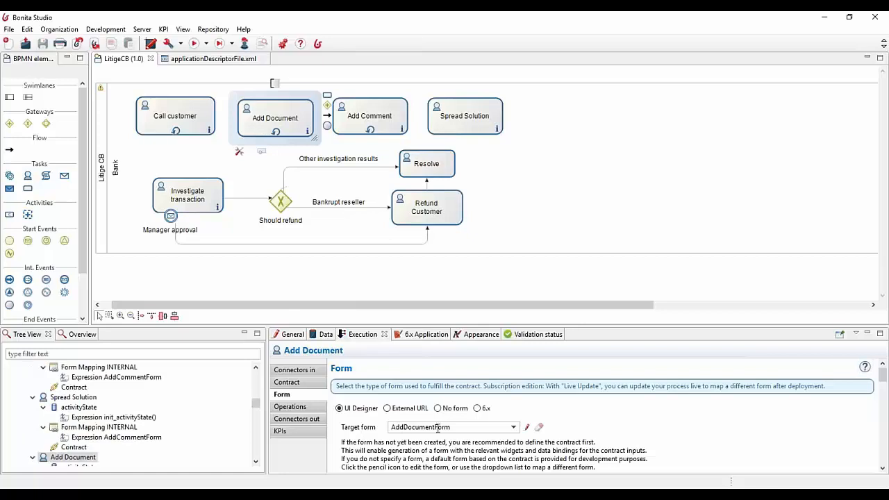
click(391, 120)
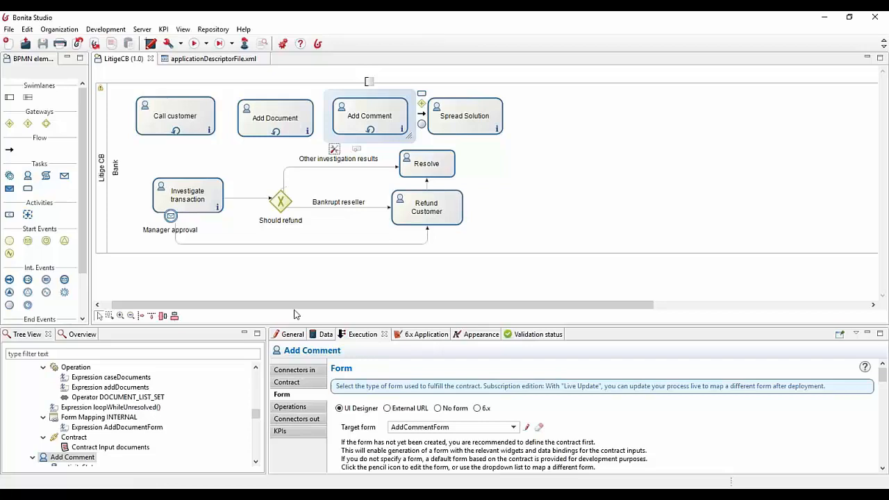
Review the Add Comment task's local variables and the caseDocuments document of the Litige CB pool
click(290, 336)
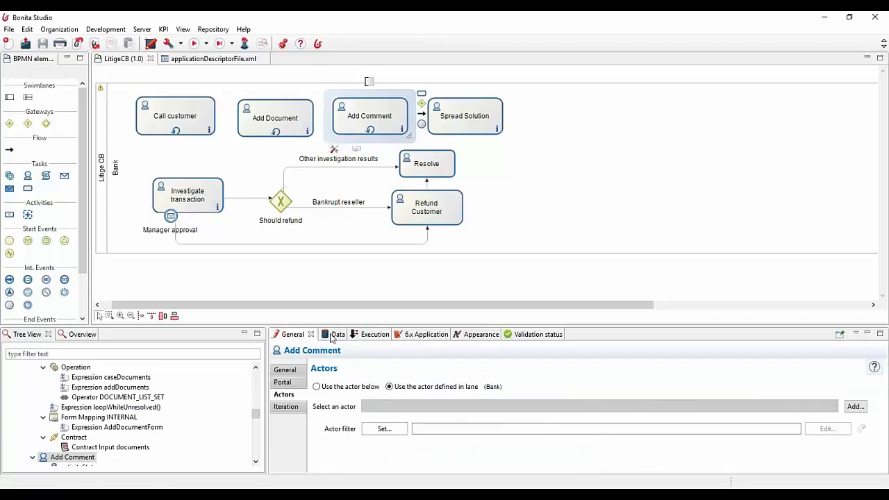
click(333, 338)
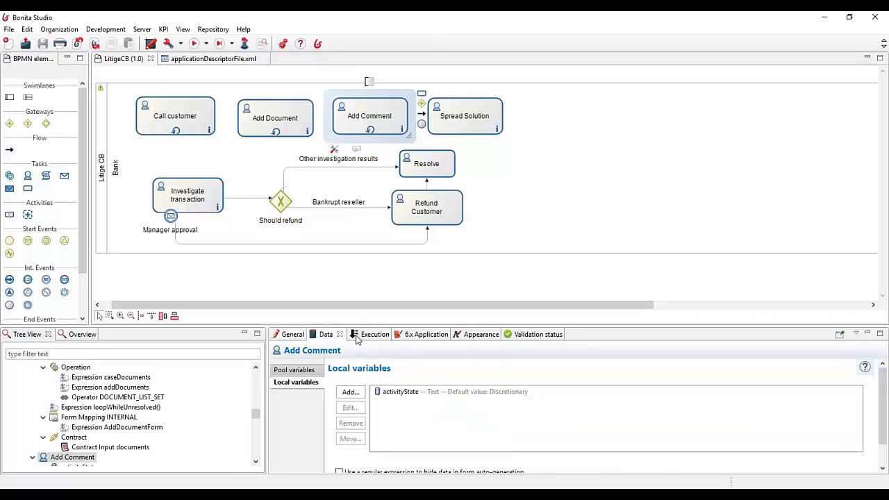
click(102, 173)
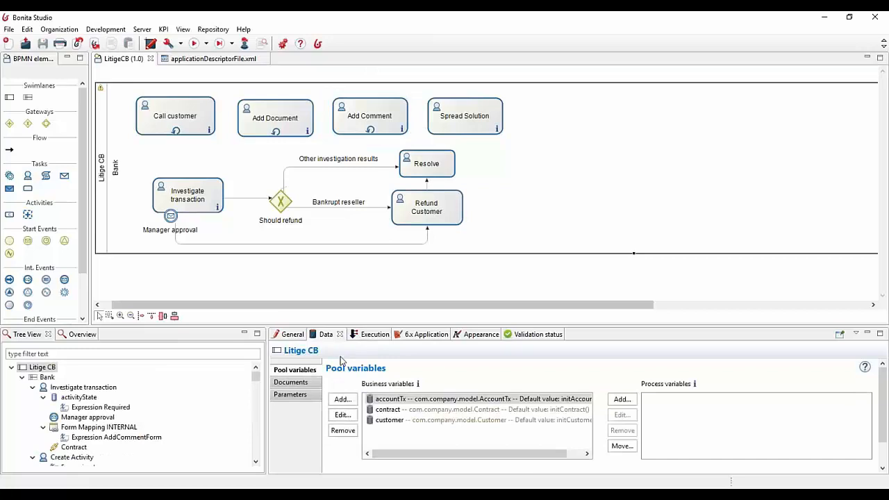
click(293, 382)
click(394, 406)
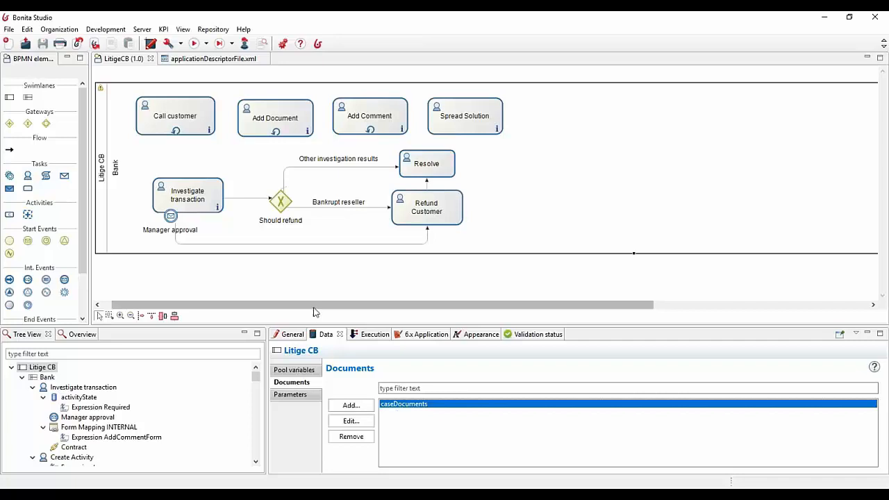
Inspect the activityState local variable of the Call customer task
drag(313, 305, 284, 305)
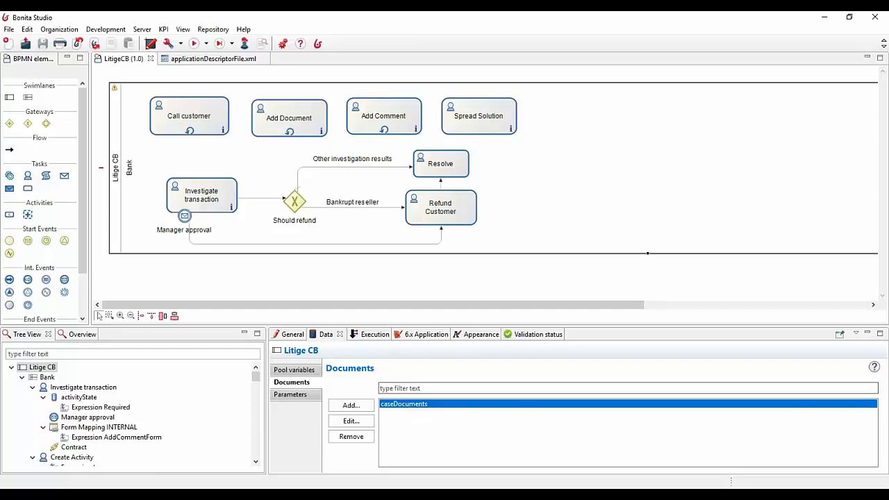
click(208, 112)
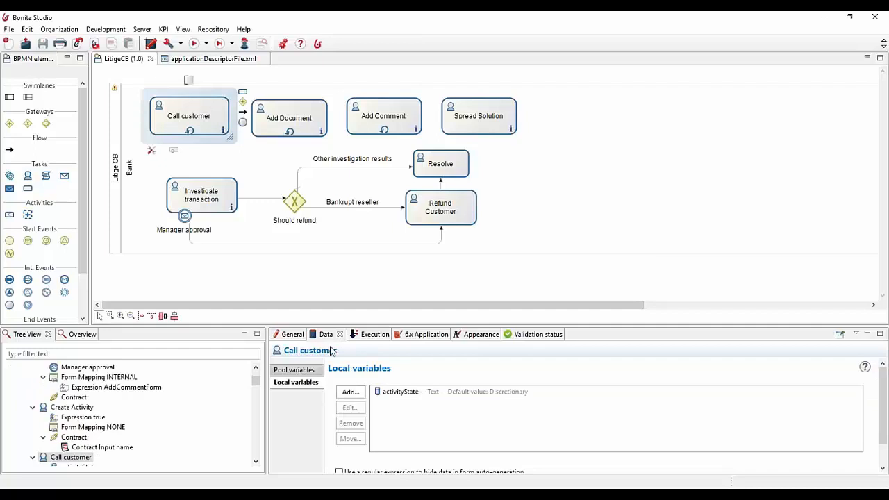
click(384, 391)
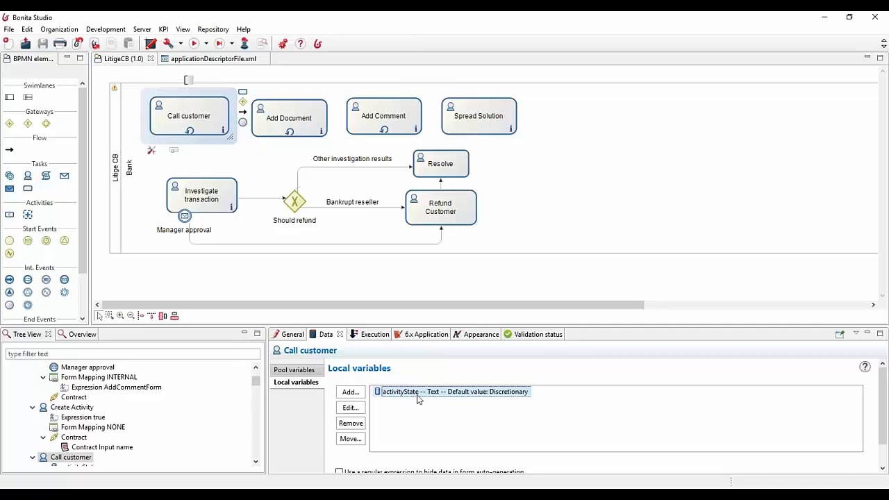
Open the init_activityState() script that sets the default value of the Spread Solution task's activityState variable
click(457, 119)
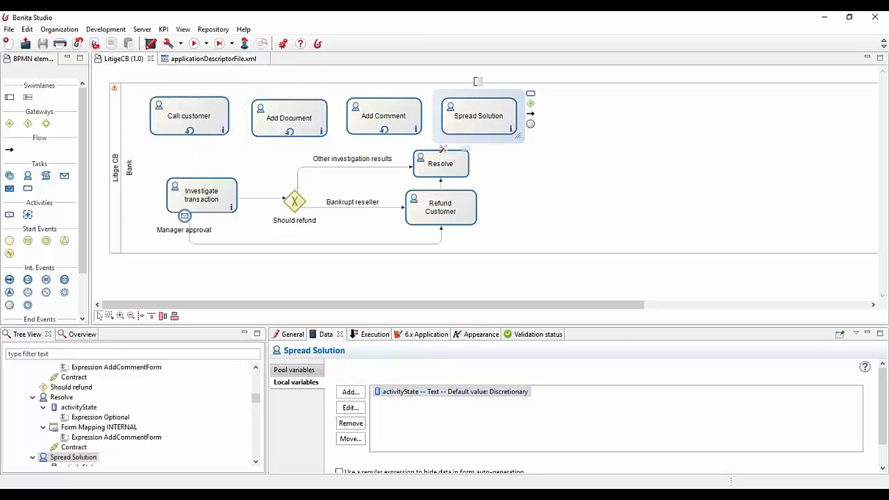
click(407, 393)
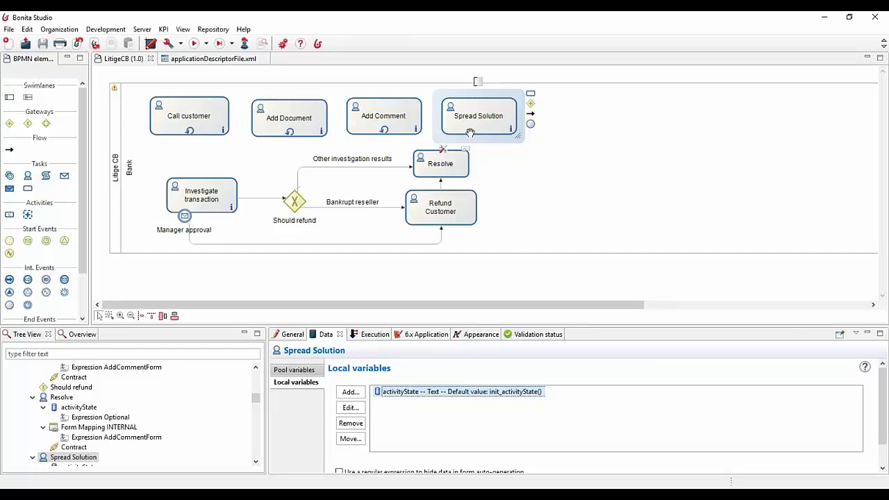
double_click(430, 394)
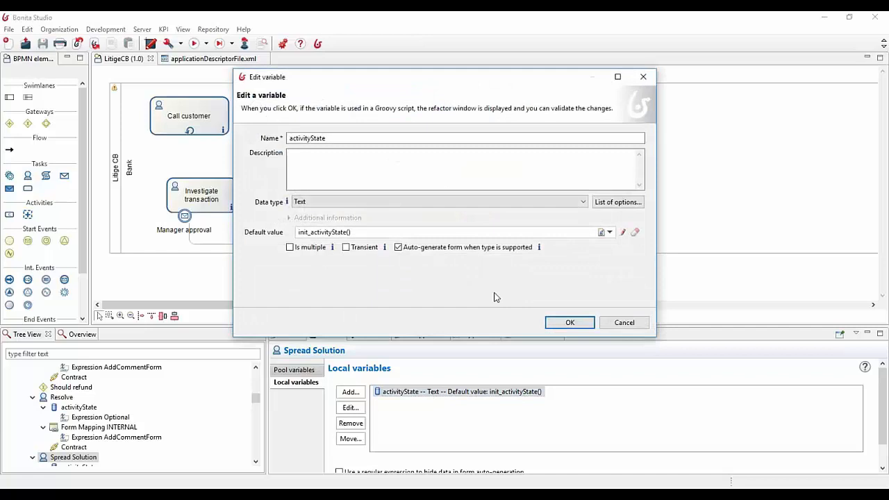
click(623, 233)
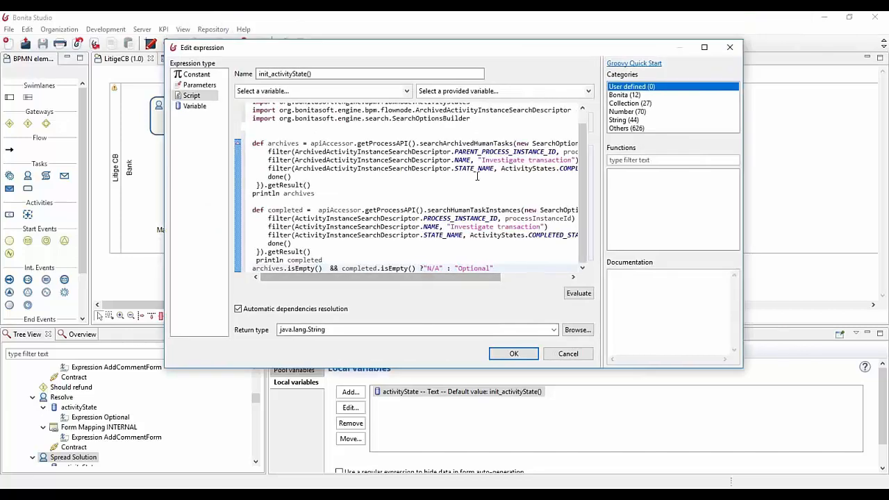
Examine the script's Investigate transaction filters and its N/A and Optional return values, and leave the script and variable unchanged
scroll(477, 173, up, 1)
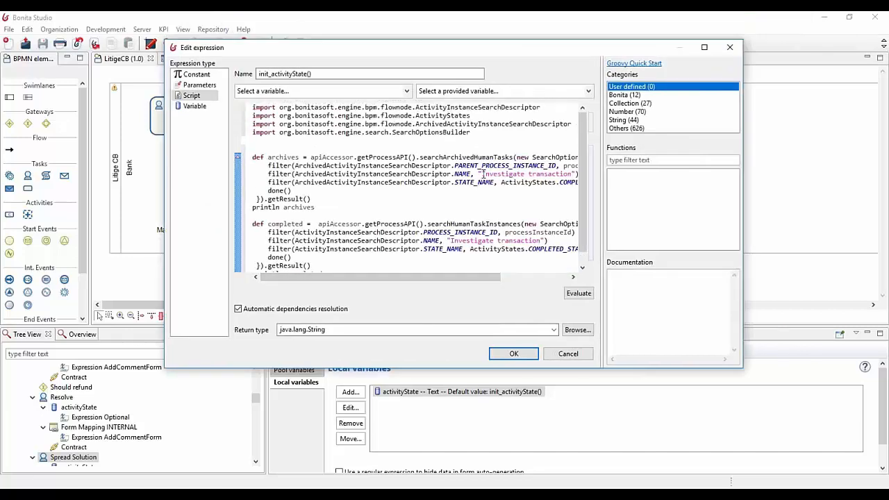
drag(481, 174, 573, 173)
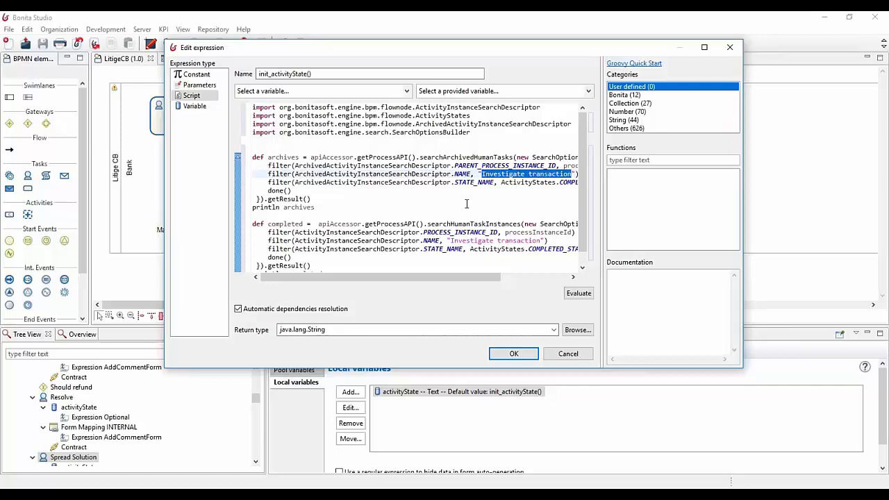
scroll(464, 200, down, 1)
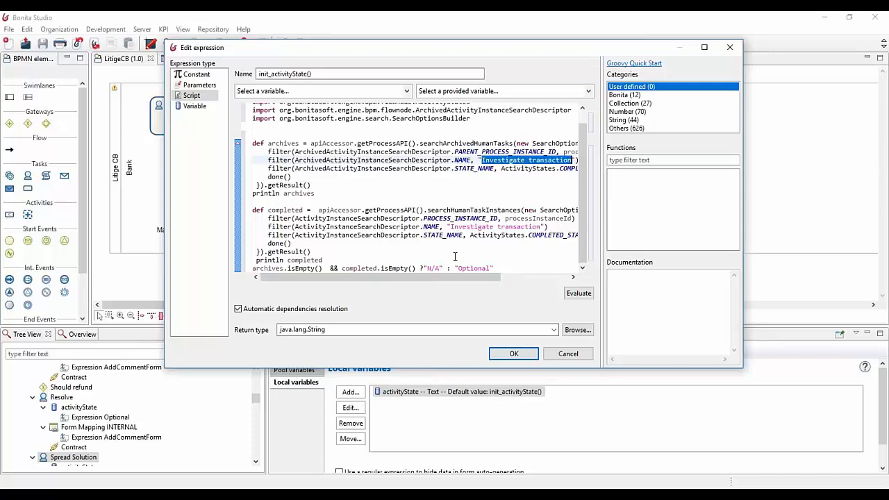
drag(457, 268, 489, 270)
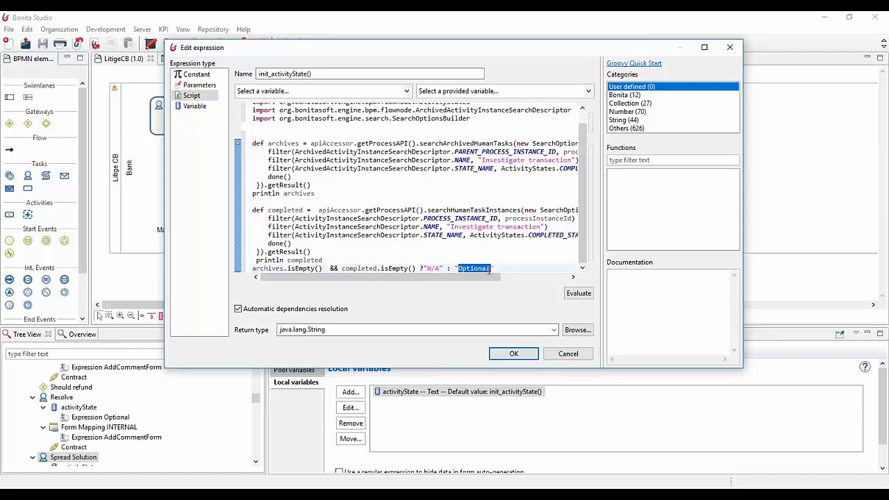
click(427, 267)
drag(427, 268, 440, 269)
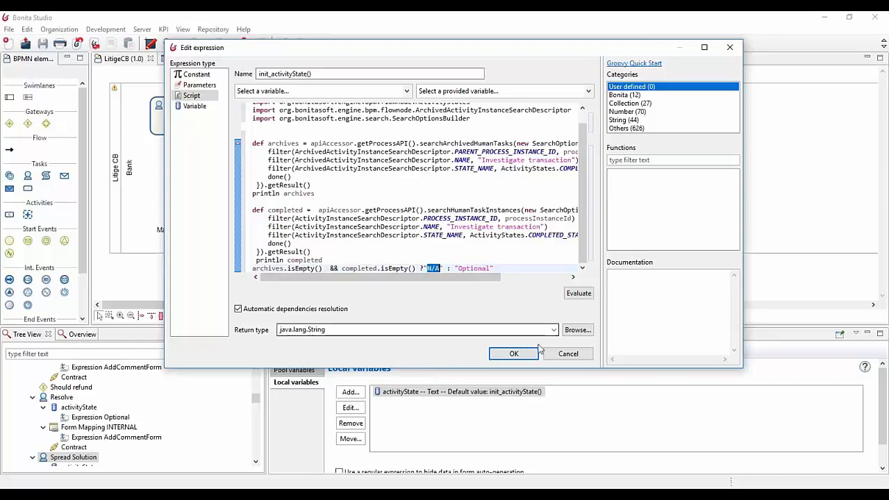
click(426, 269)
drag(426, 269, 488, 269)
click(493, 268)
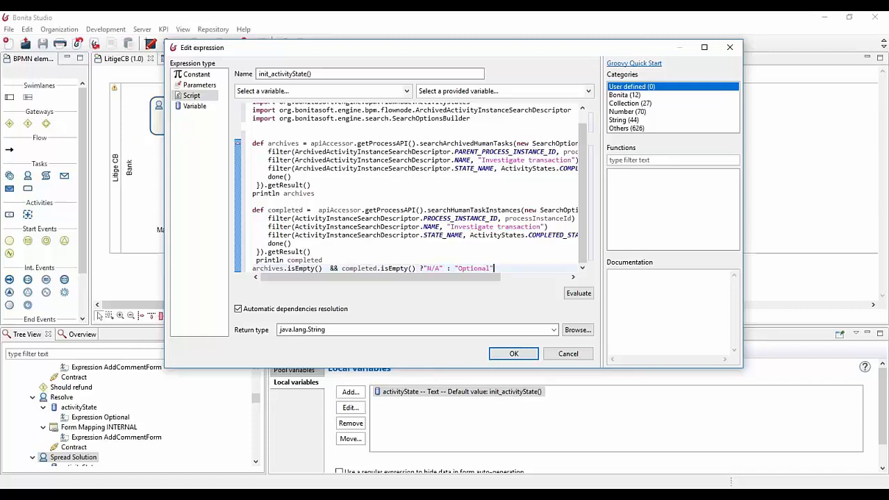
click(568, 354)
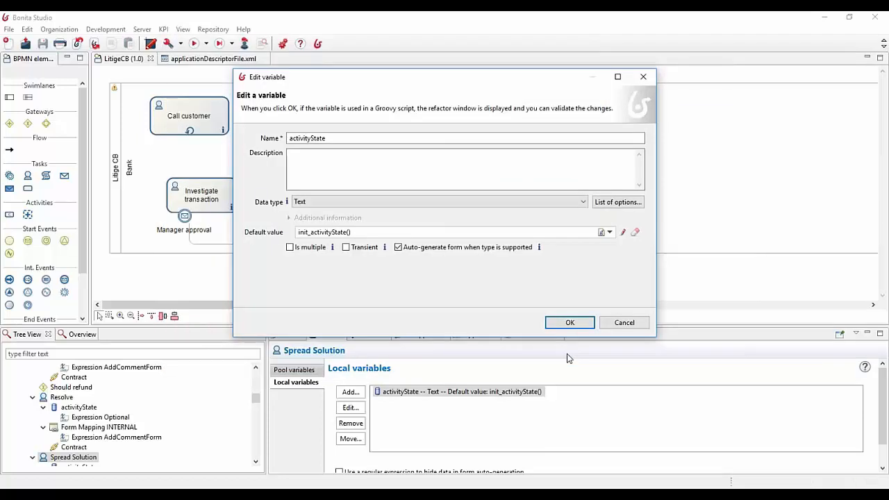
click(623, 323)
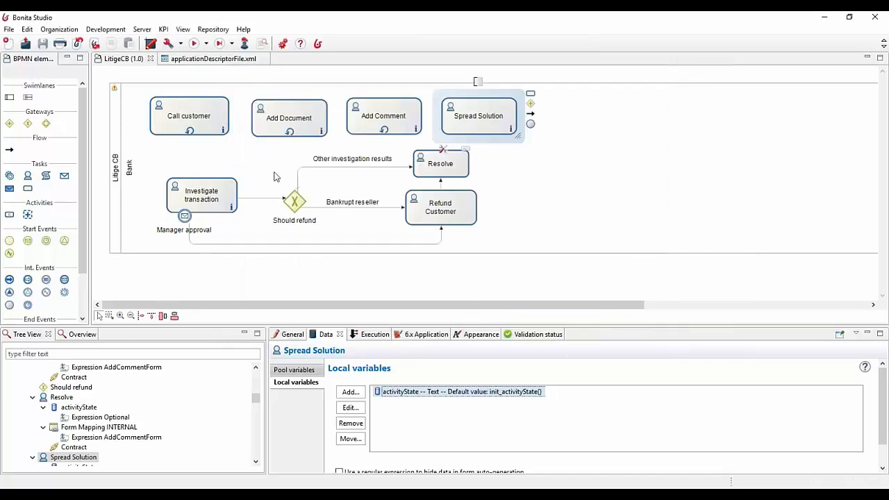
Compare the activityState local variables of the Call customer and Spread Solution tasks
click(271, 273)
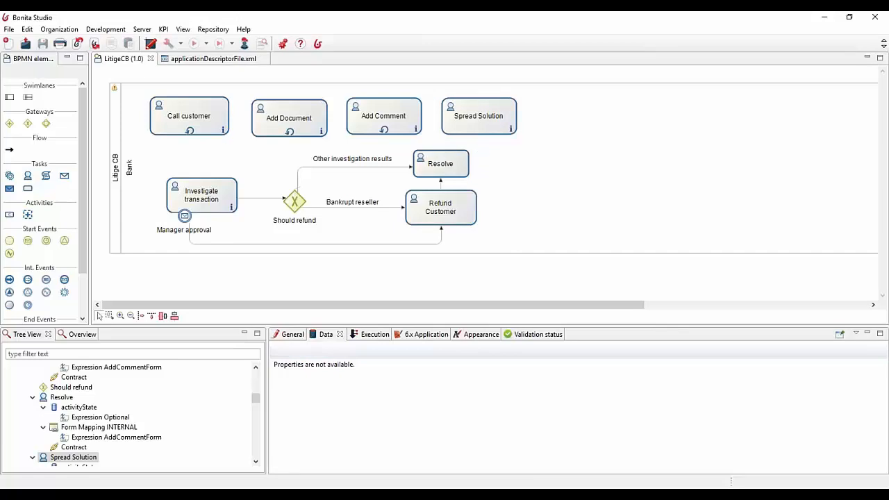
click(211, 128)
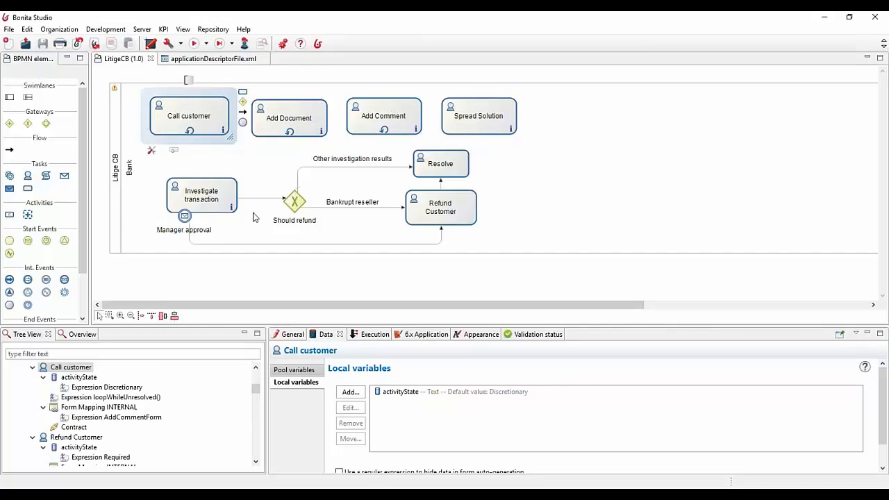
click(463, 119)
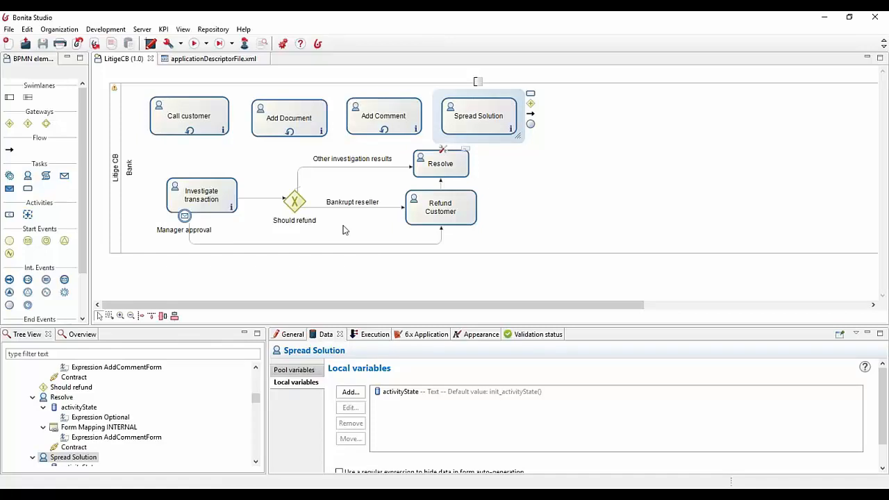
click(270, 279)
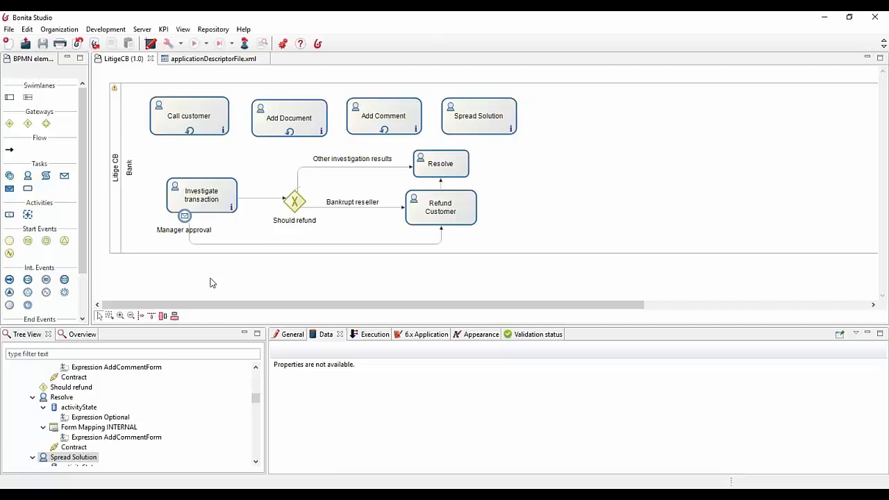
click(475, 116)
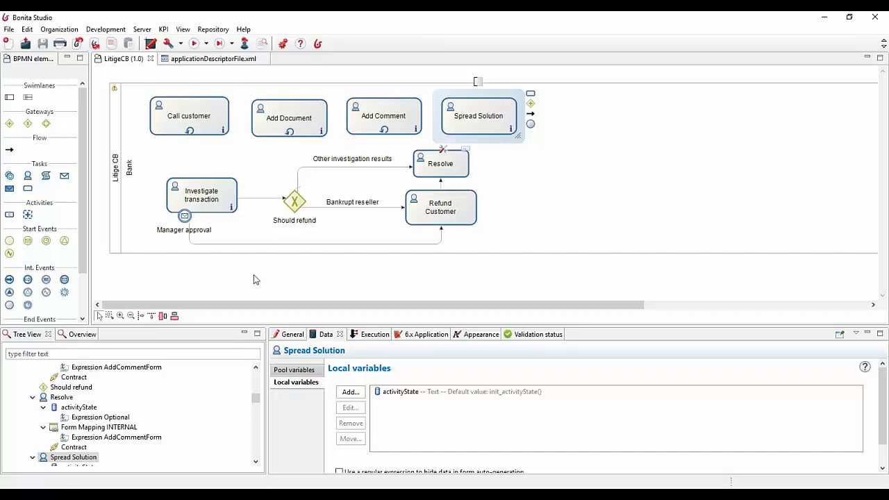
click(409, 397)
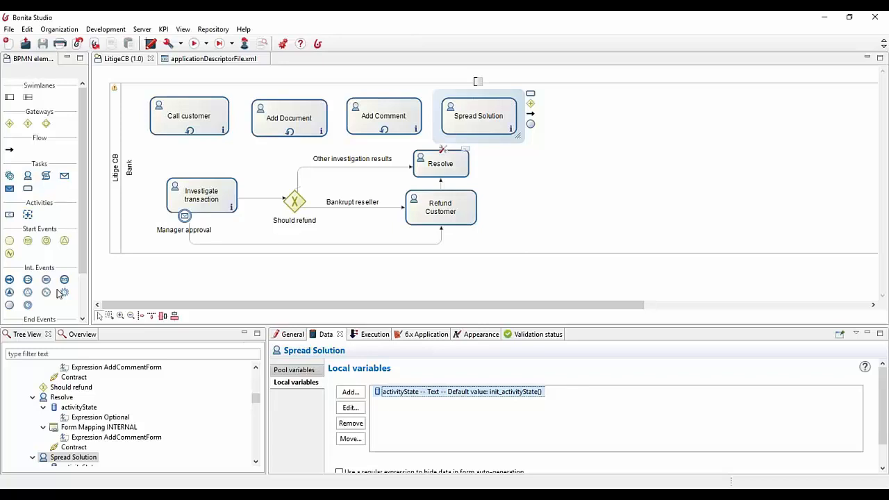
Switch to the UI Designer and open the CaseList page, dismissing the migration help
double_click(231, 61)
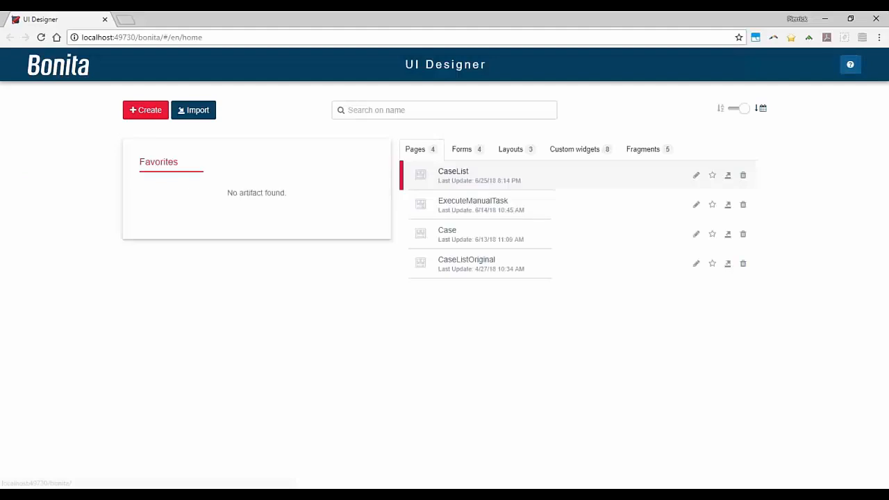
click(452, 178)
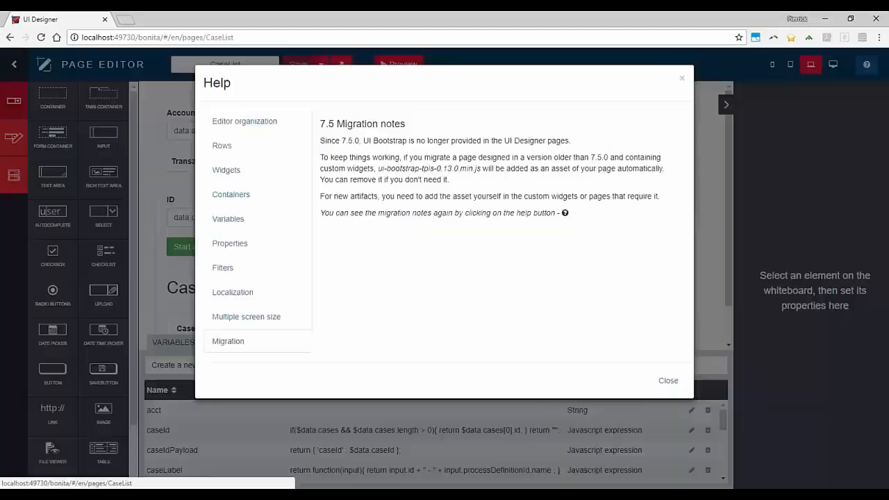
click(668, 380)
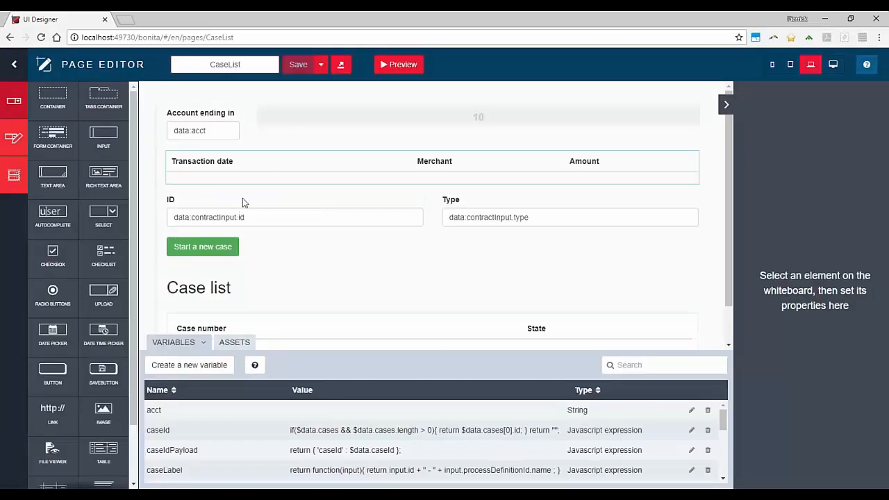
Inspect the CaseList page's layout and the properties of its case list table and transactions table
scroll(396, 311, down, 1)
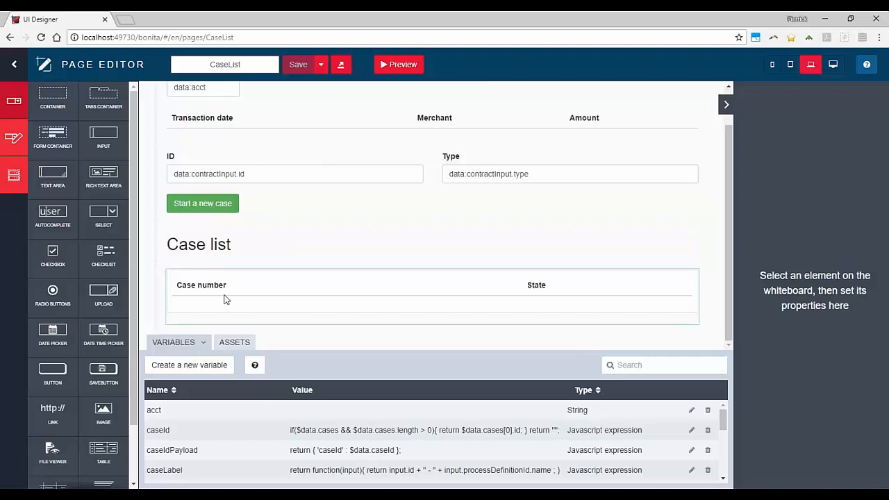
click(209, 281)
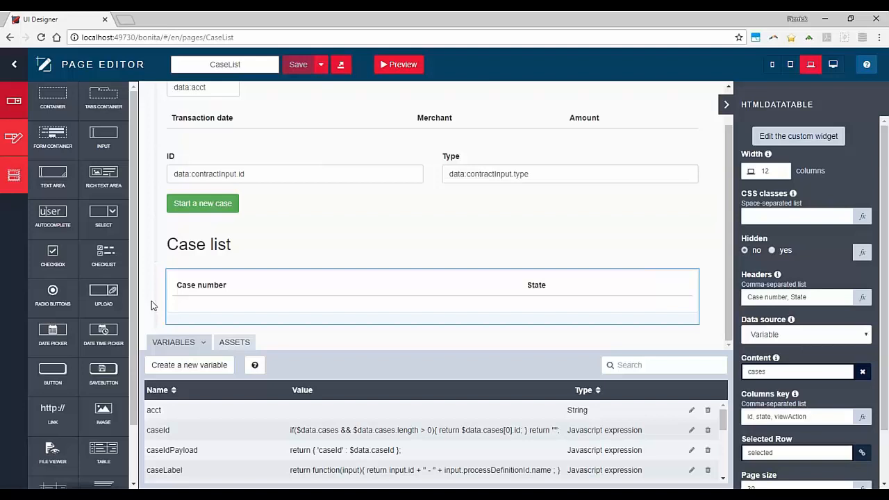
scroll(152, 300, up, 1)
click(220, 168)
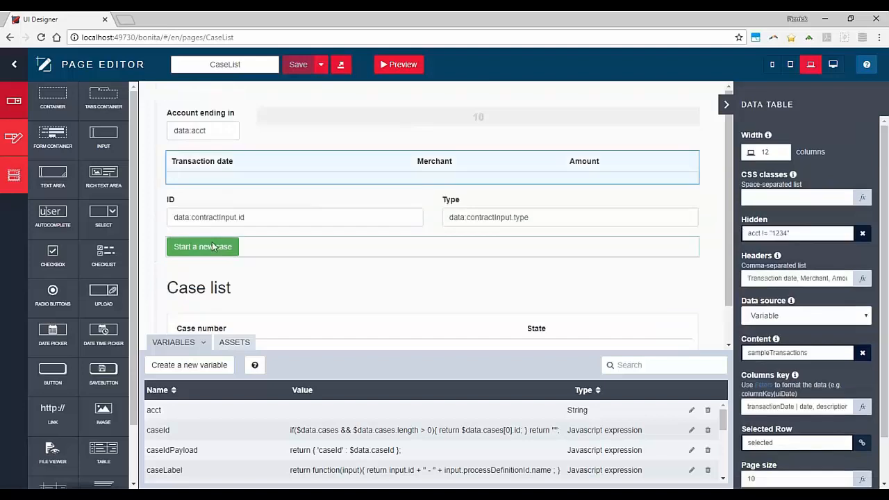
click(147, 277)
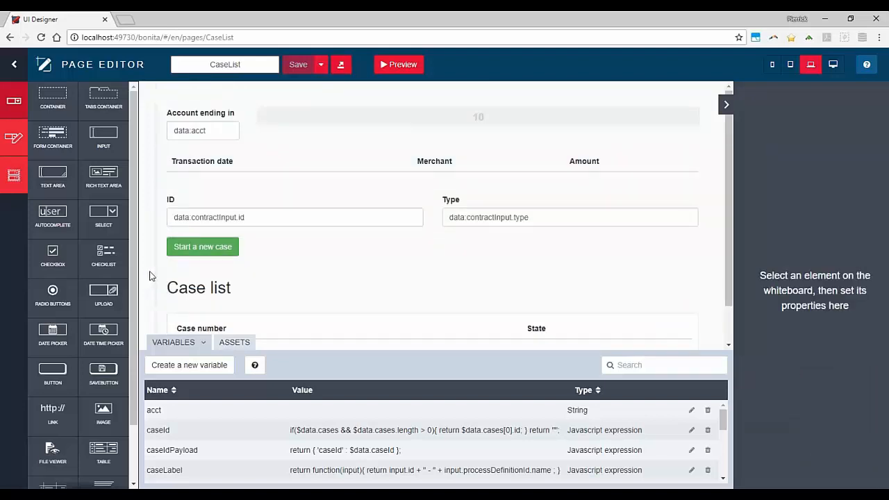
scroll(149, 277, down, 1)
scroll(149, 277, up, 1)
Open the Case page in place of CaseList and examine its activities, activity creation and history sections
click(14, 64)
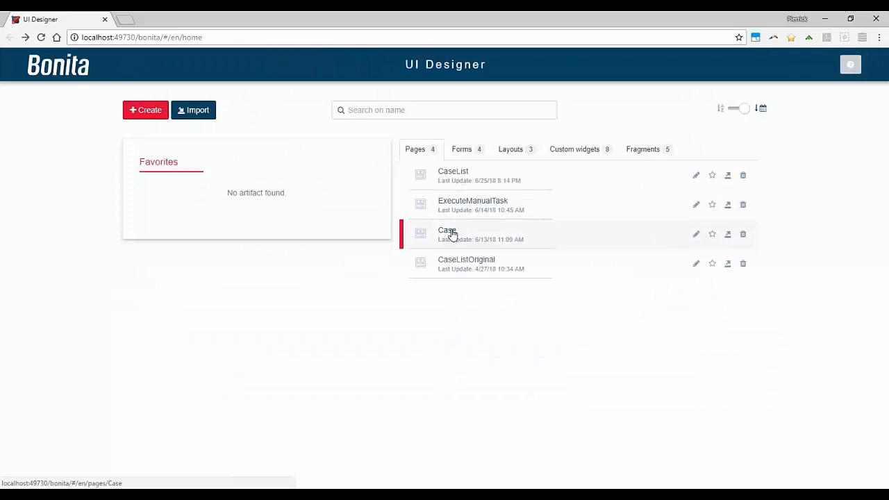
click(455, 234)
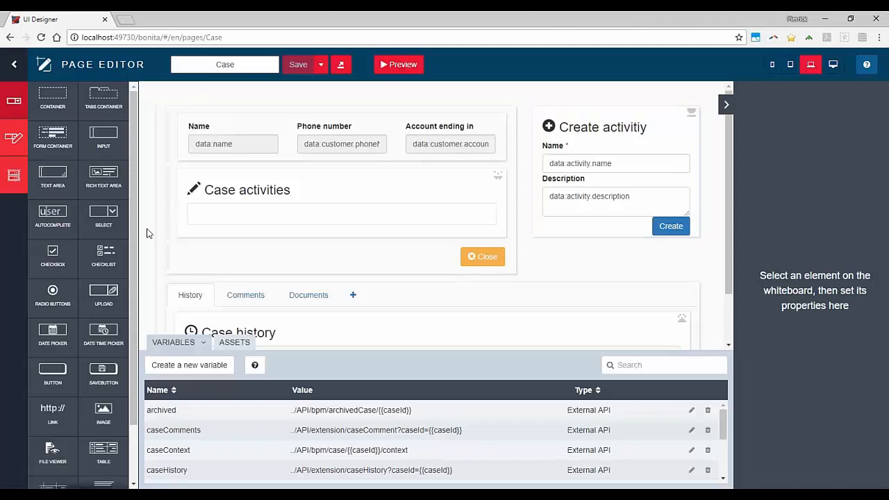
scroll(146, 232, down, 1)
scroll(147, 232, up, 1)
Leave the Case page and review the project's custom widgets and layouts
click(13, 66)
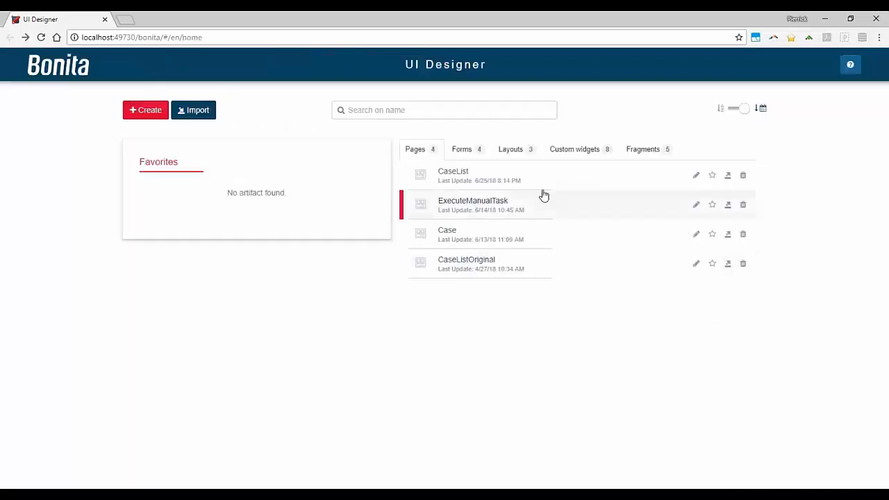
click(571, 150)
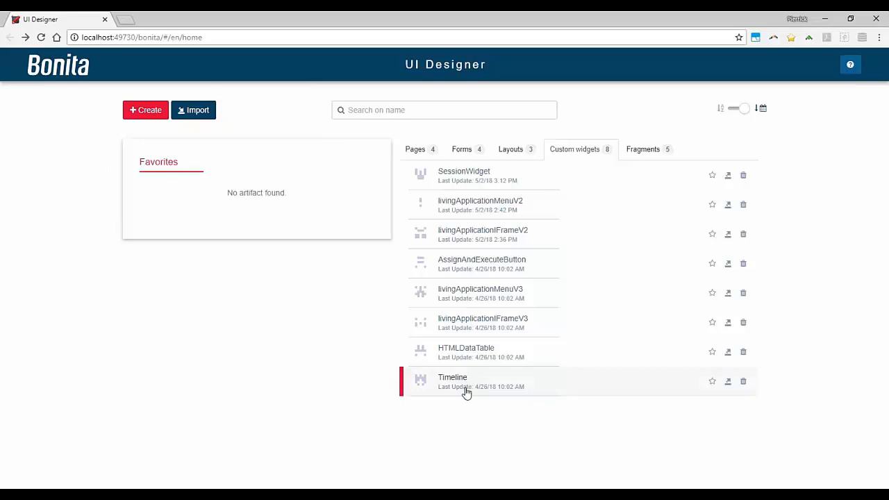
click(514, 156)
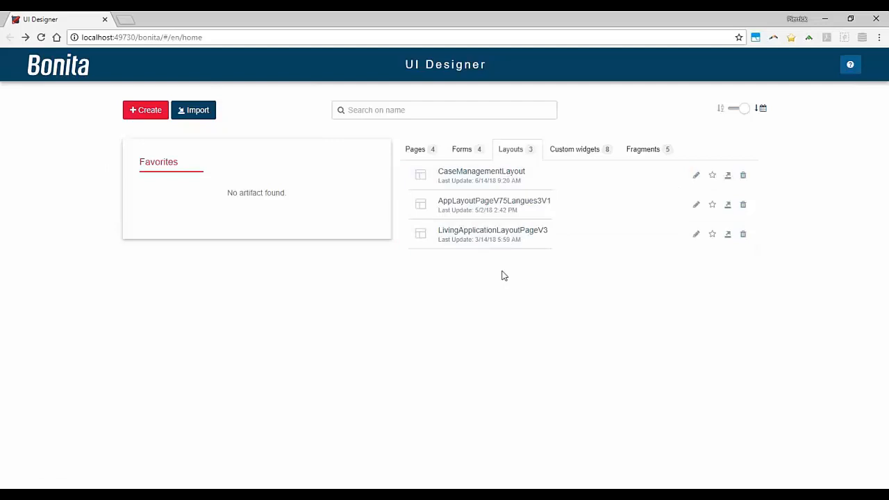
Return to the page list, close the UI Designer and go back to the LitigeCB diagram in Bonita Studio
click(426, 158)
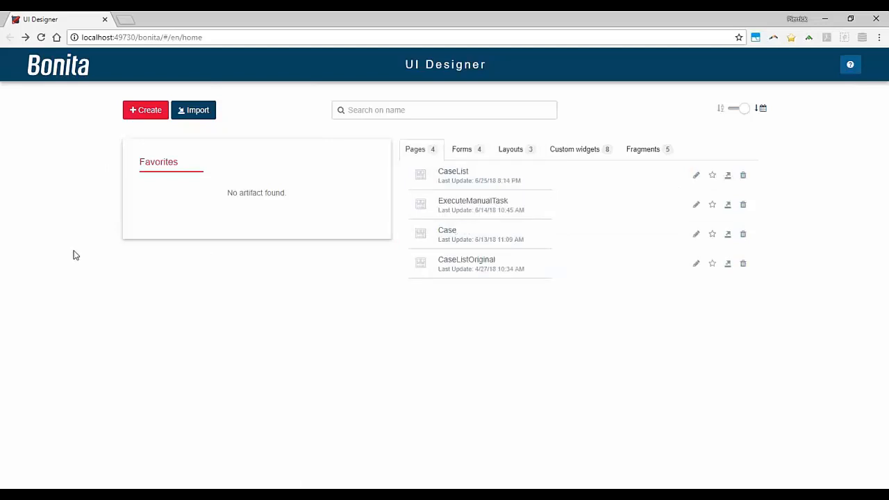
click(105, 20)
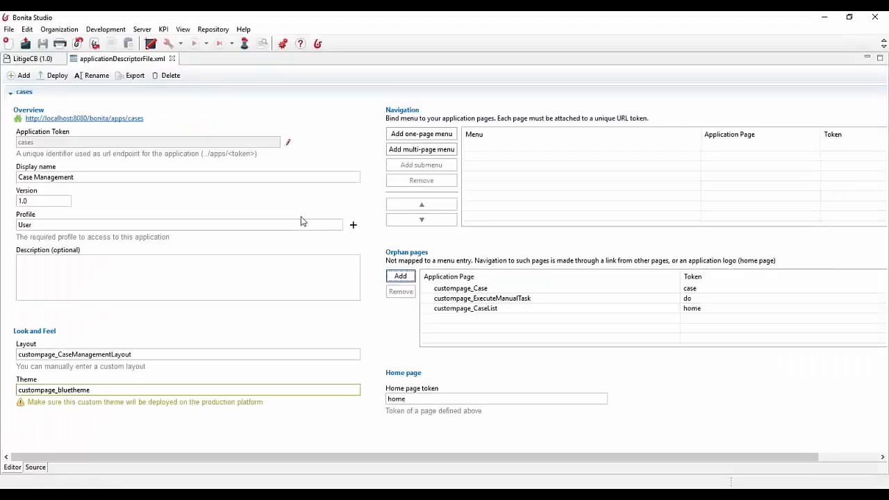
click(31, 59)
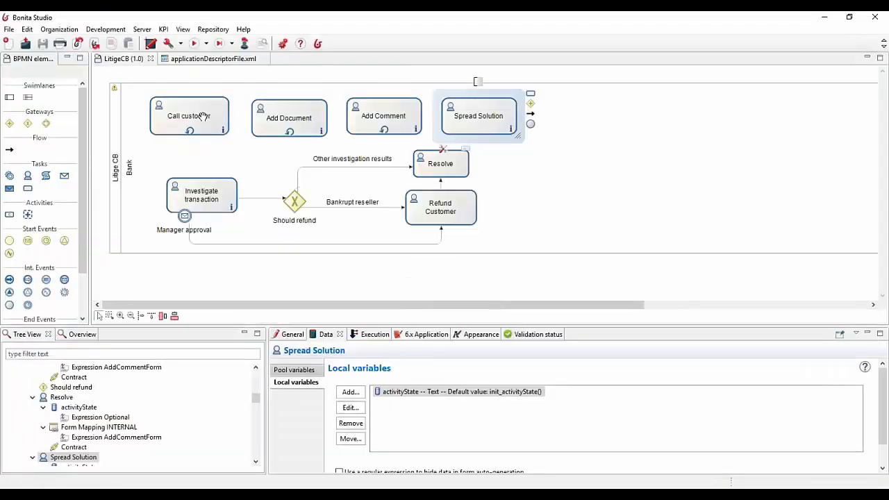
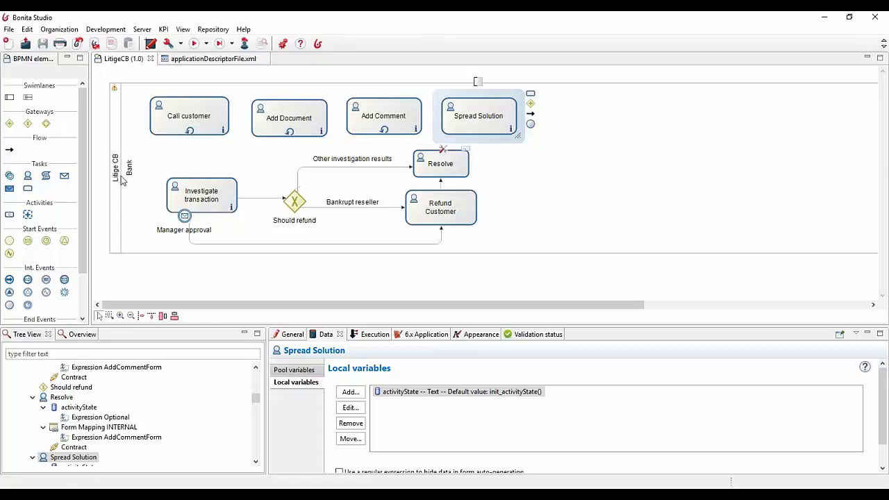
click(97, 173)
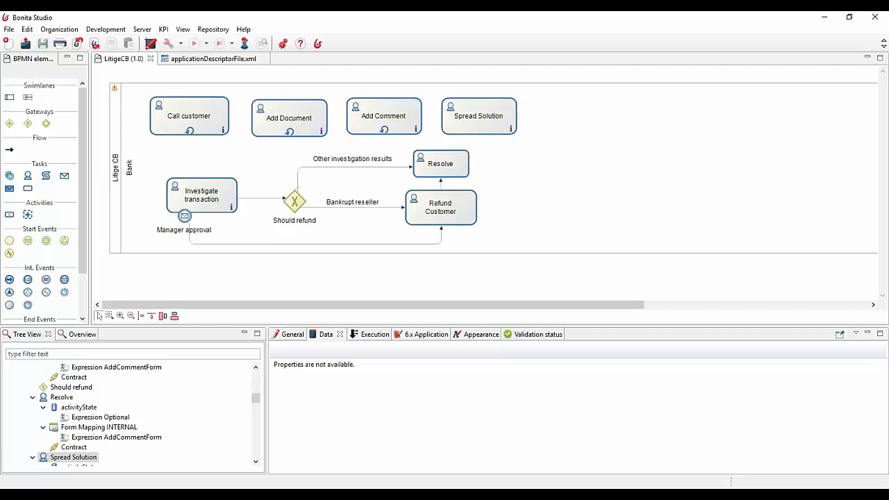
key(alt+Tab)
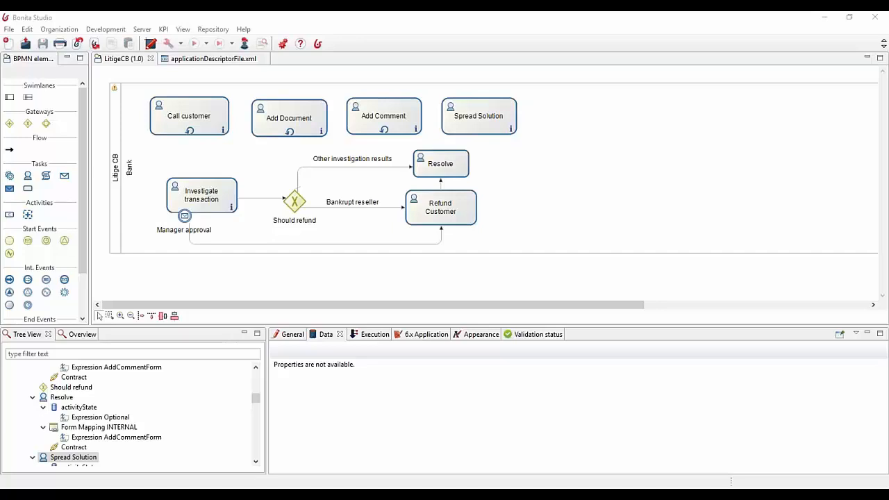
Browse the incoming connector definitions available for the Call customer task, examine the Alfresco ones under CMS, and leave without adding a connector
click(231, 111)
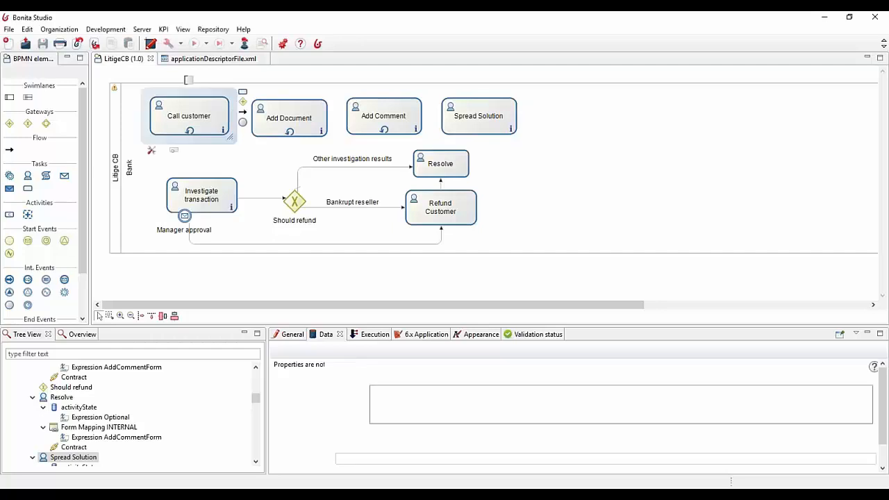
click(370, 333)
click(315, 372)
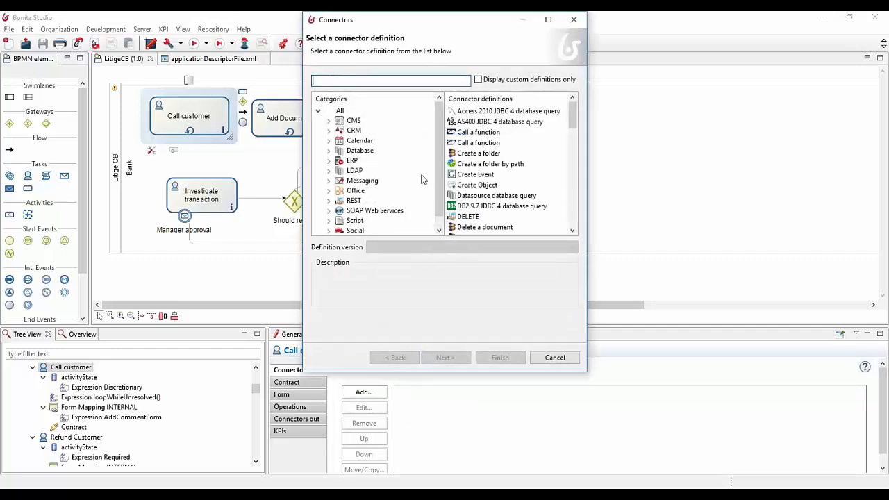
click(329, 121)
click(364, 131)
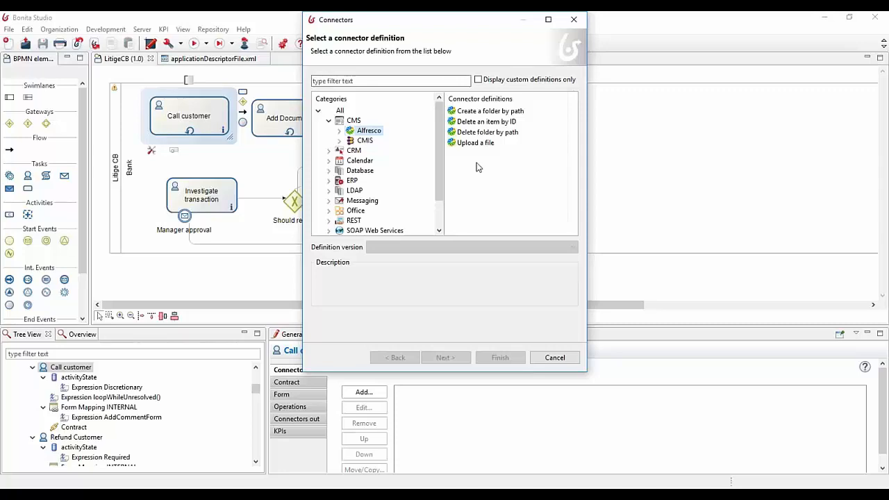
key(Escape)
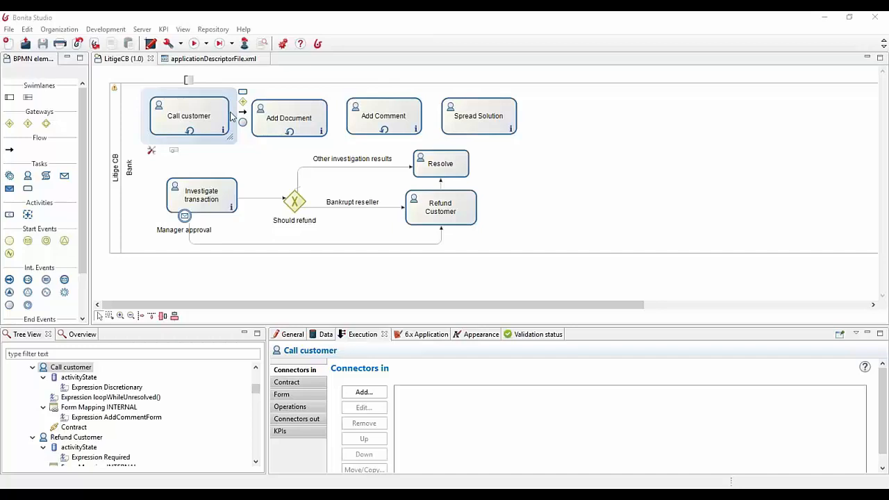
click(196, 280)
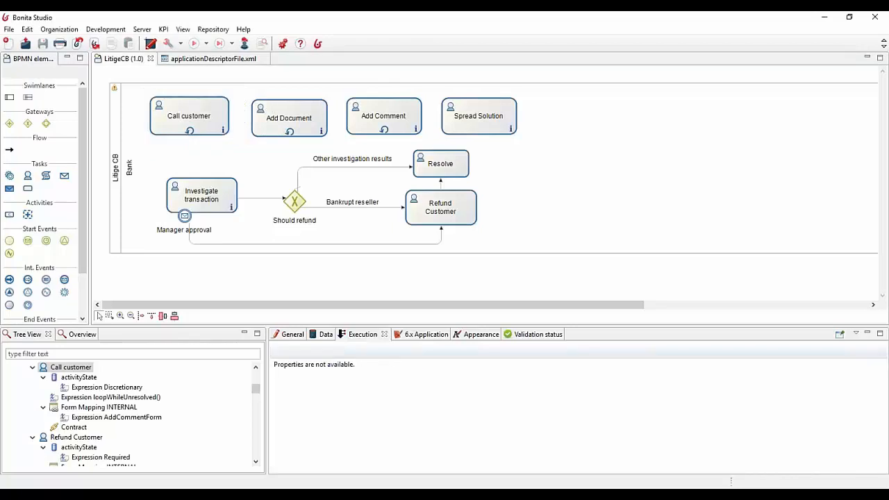
click(218, 109)
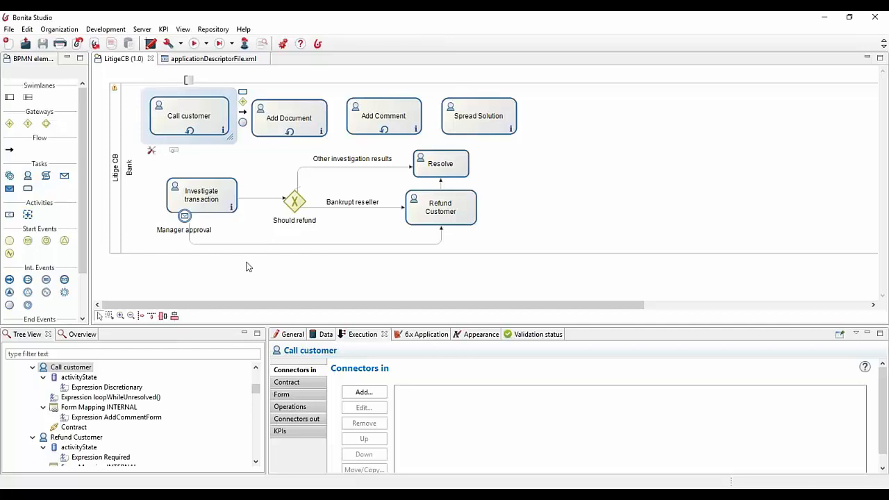
click(248, 282)
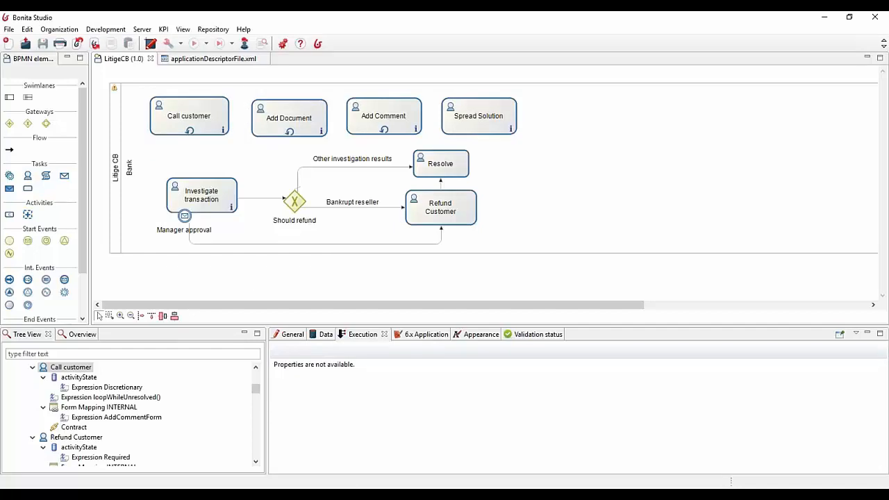